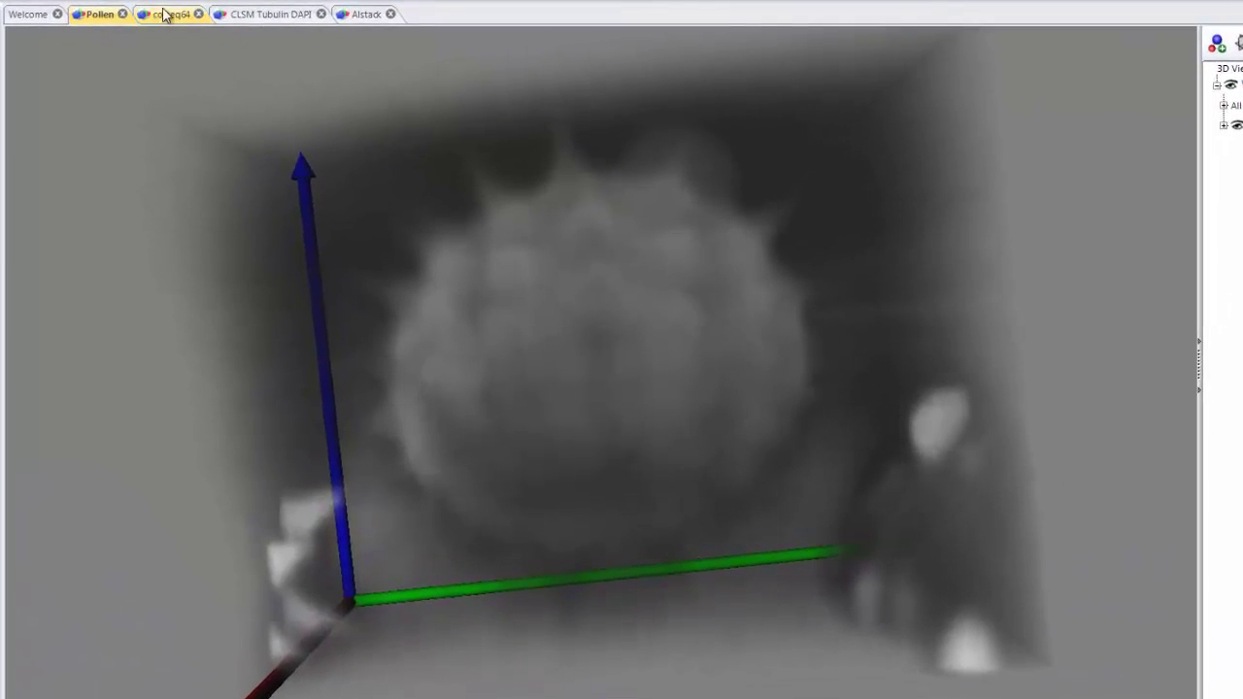
Look over the colseq64 and CLSM Tubulin DAPI volumes, return to Pollen and examine it with the 3D view tools available
left_click(206, 54)
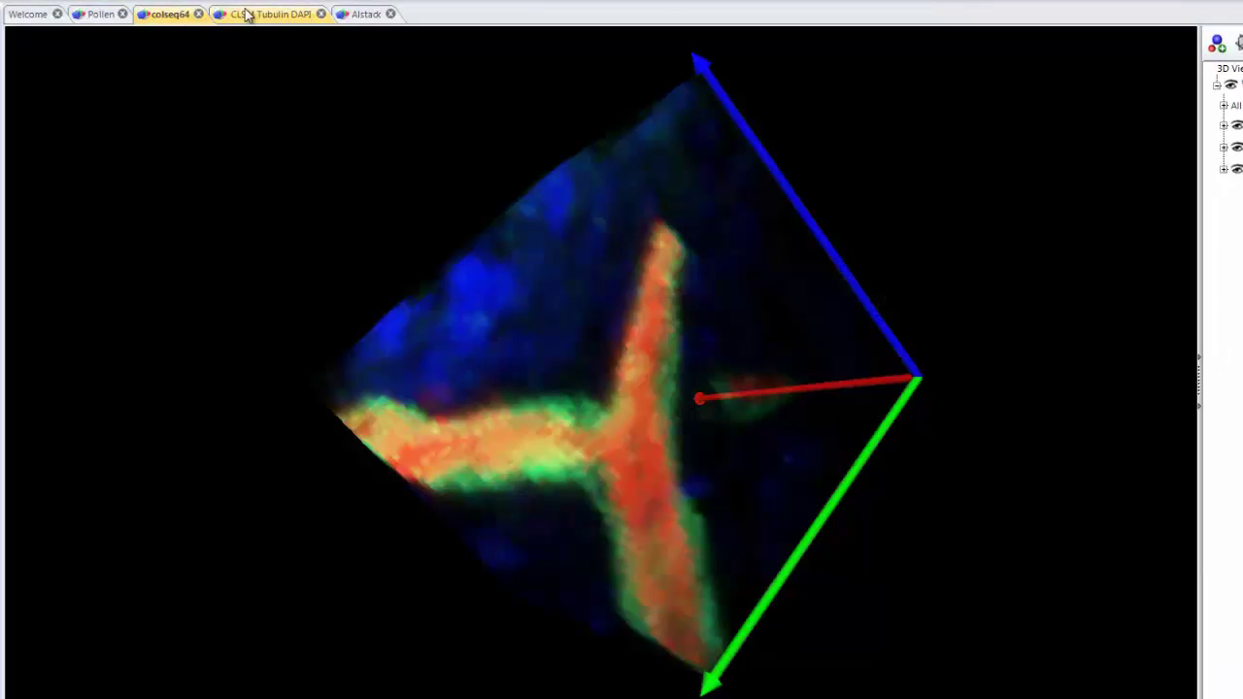
left_click(260, 16)
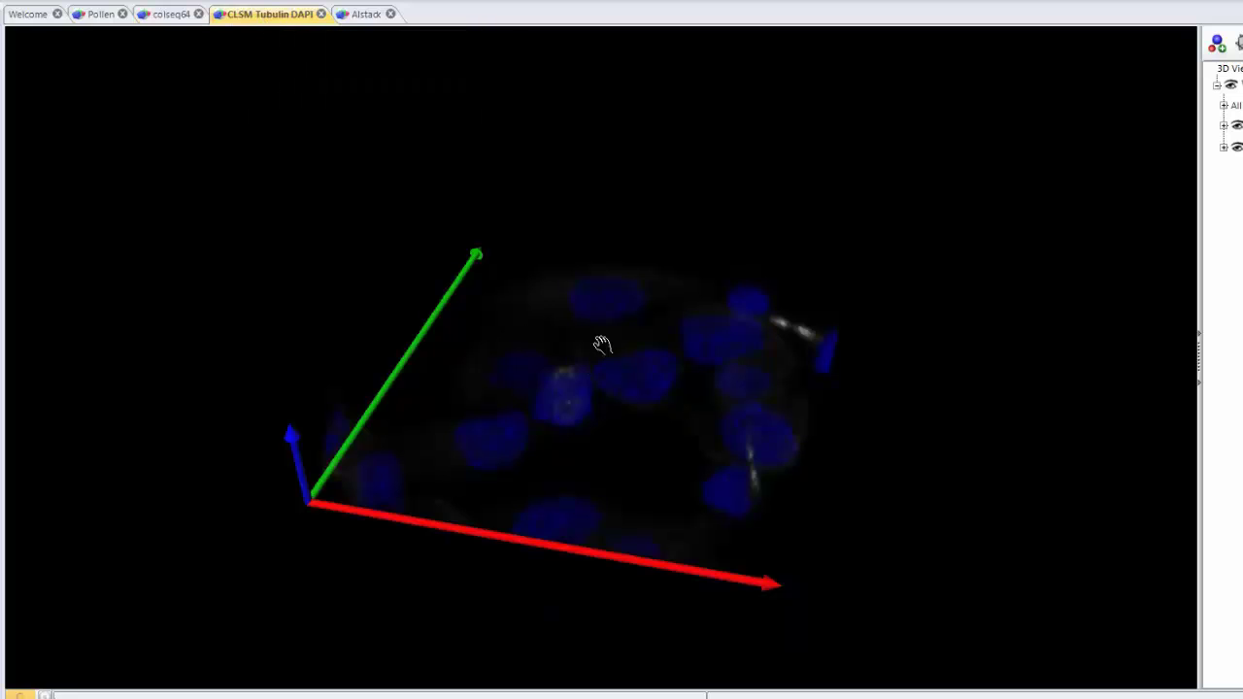
left_click_drag(646, 525, 413, 275)
left_click(101, 14)
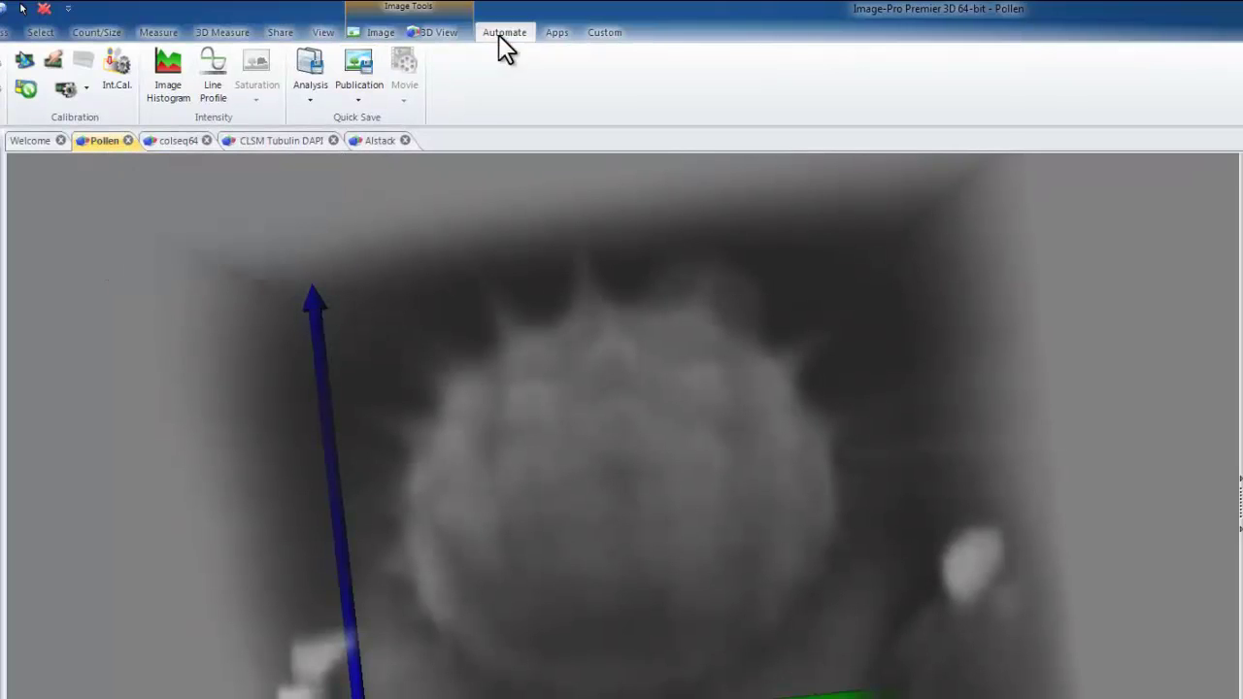
left_click(453, 32)
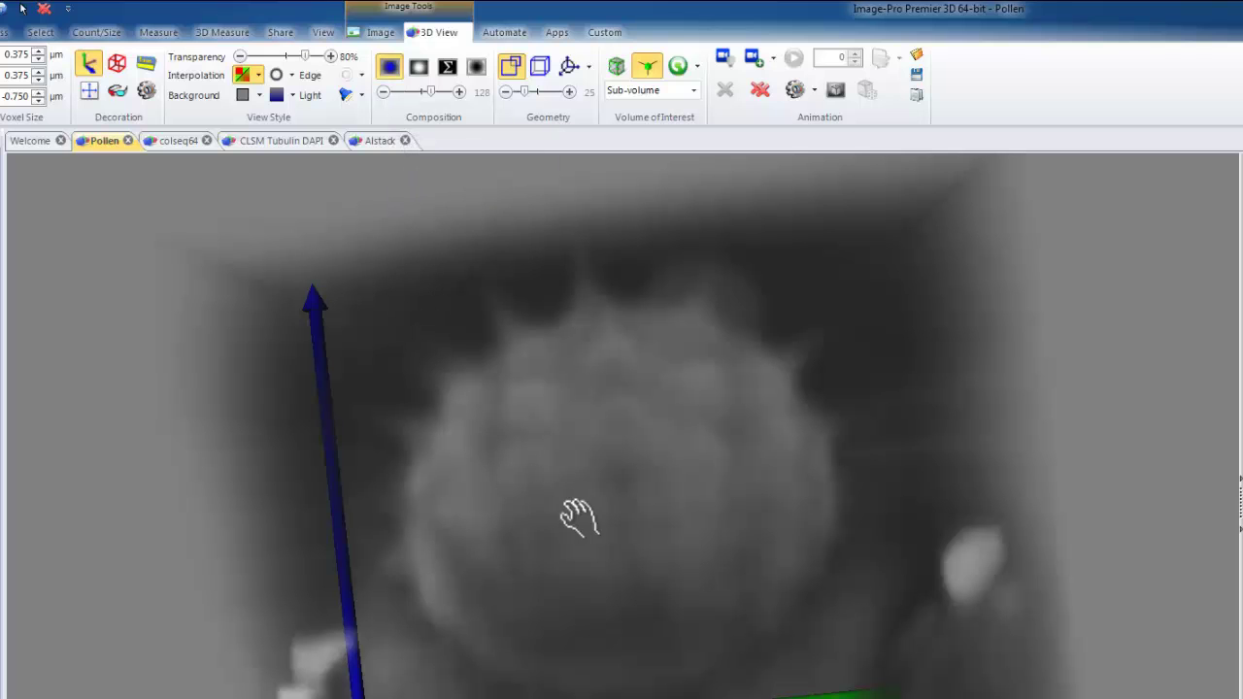
left_click_drag(683, 533, 727, 583)
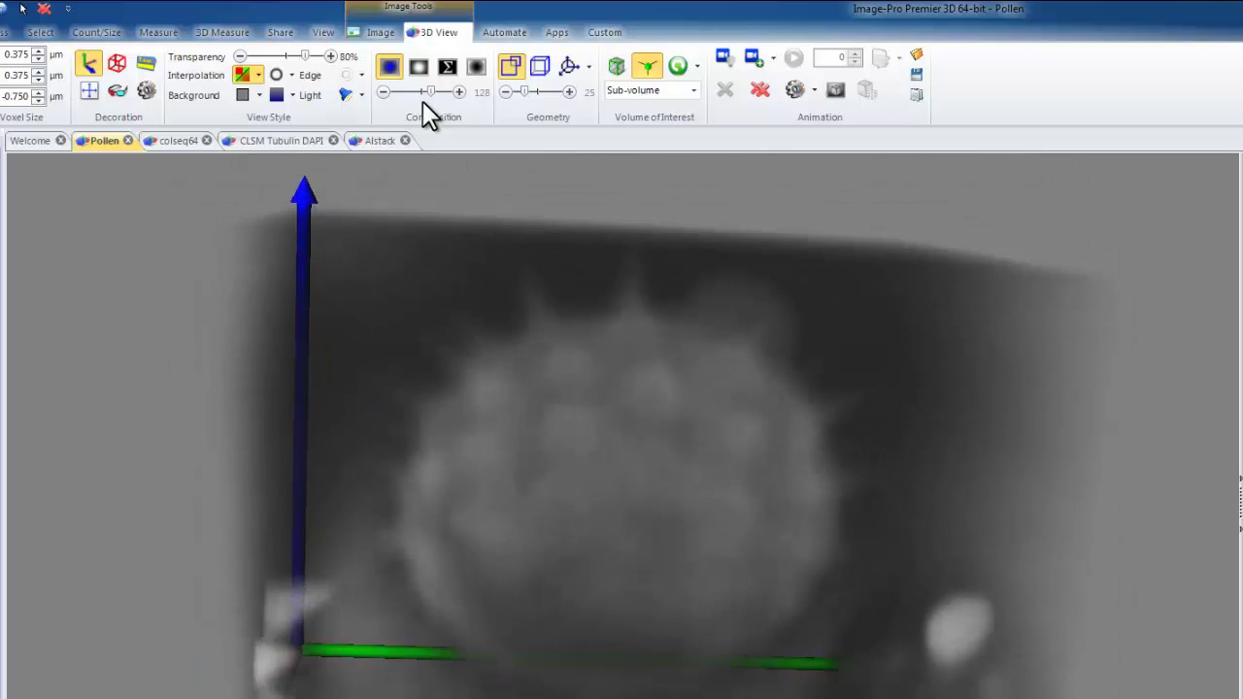
Try the Maximum Intensity Projection and sum composition modes on the Pollen volume and examine each from different angles
left_click(417, 66)
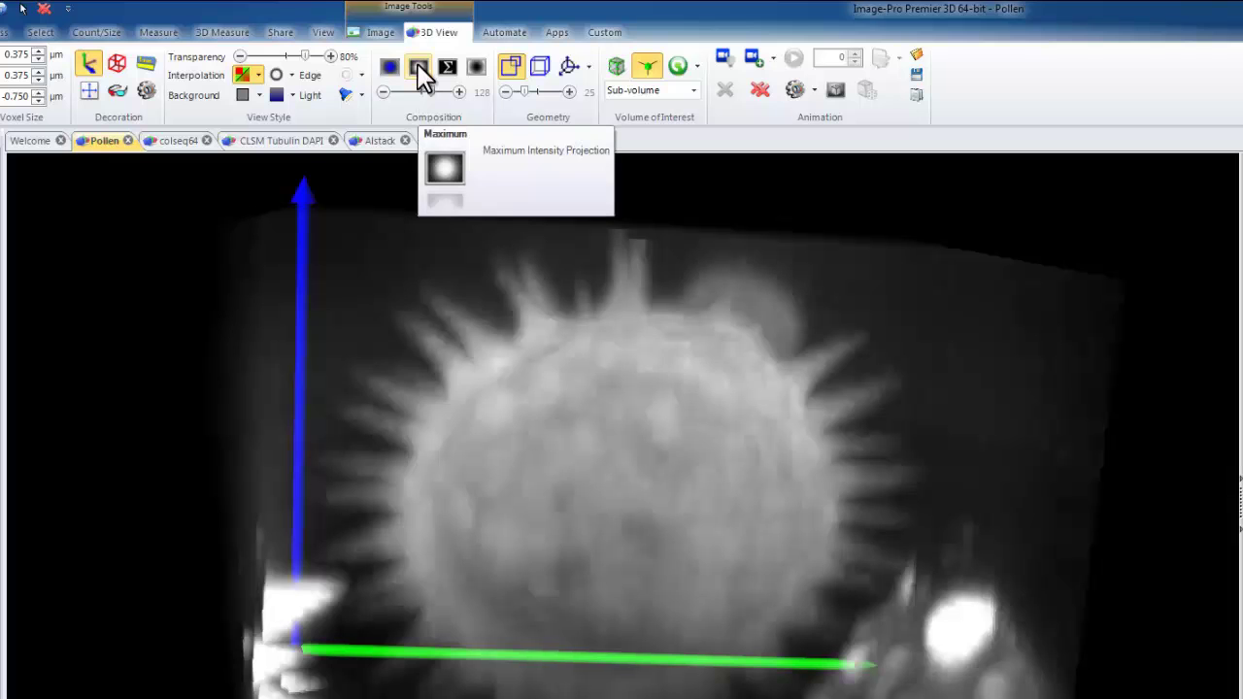
left_click_drag(716, 494, 699, 570)
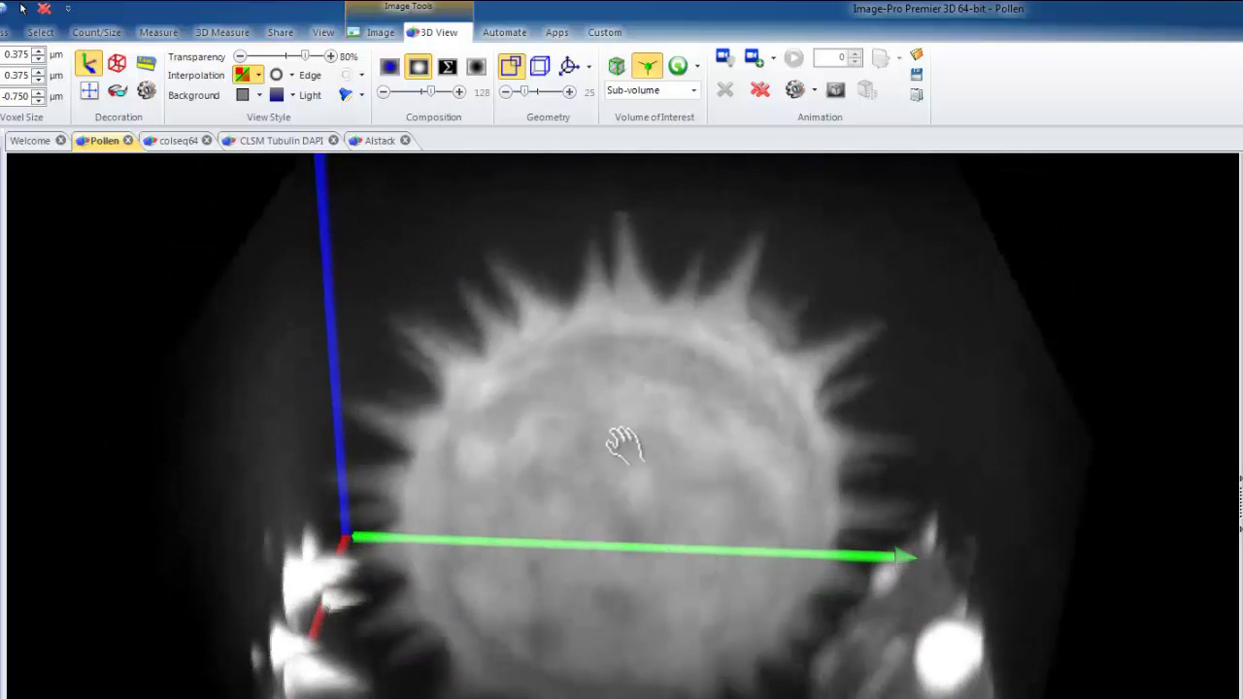
left_click_drag(623, 445, 577, 333)
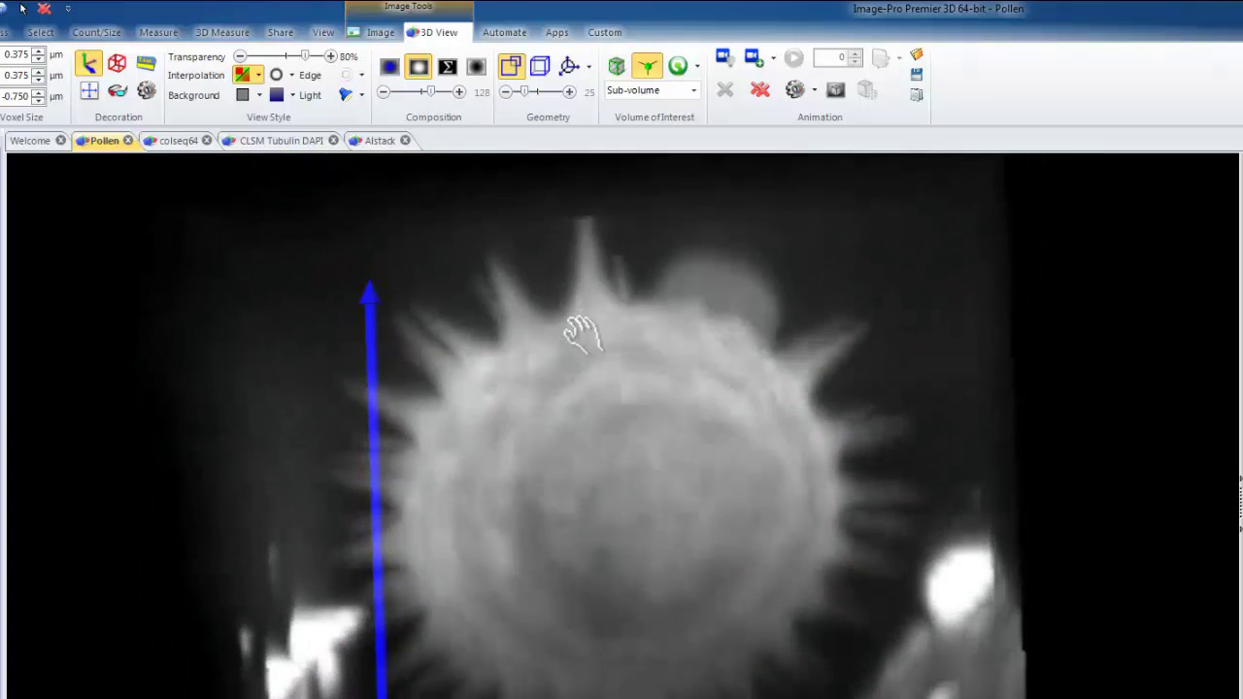
left_click(449, 68)
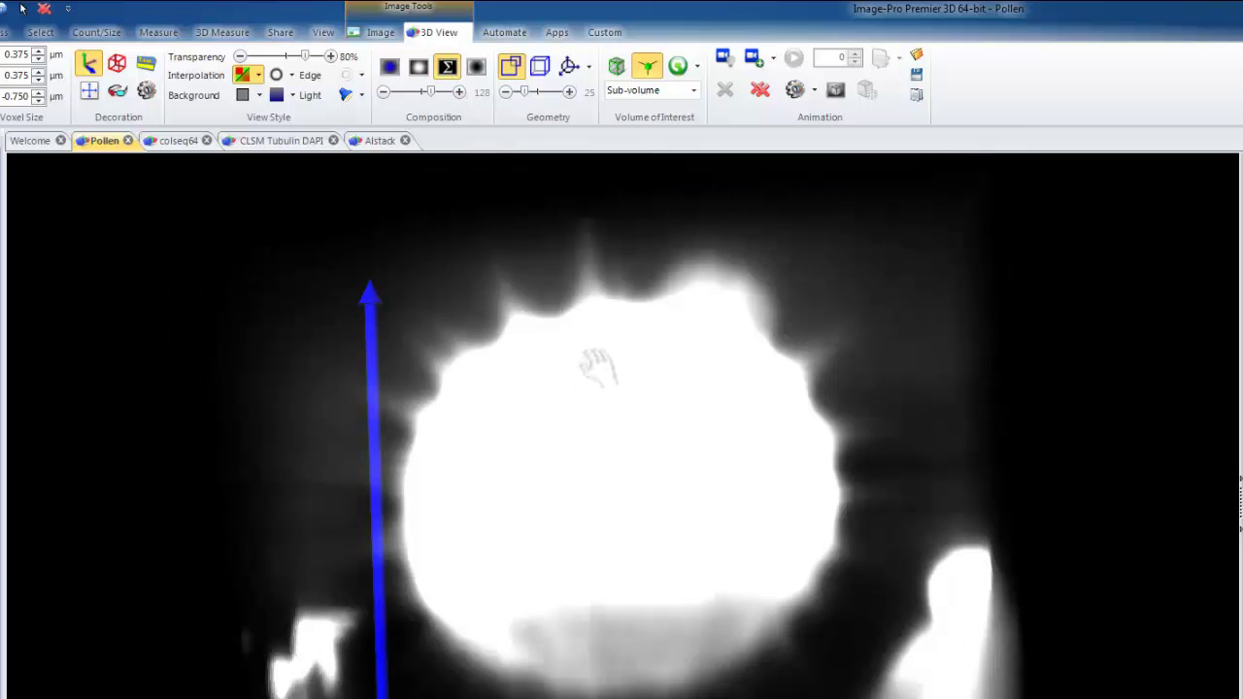
mouse_move(615, 388)
left_mouse_down()
mouse_move(616, 530)
mouse_move(644, 563)
mouse_move(647, 263)
mouse_move(645, 649)
mouse_move(638, 376)
left_mouse_up()
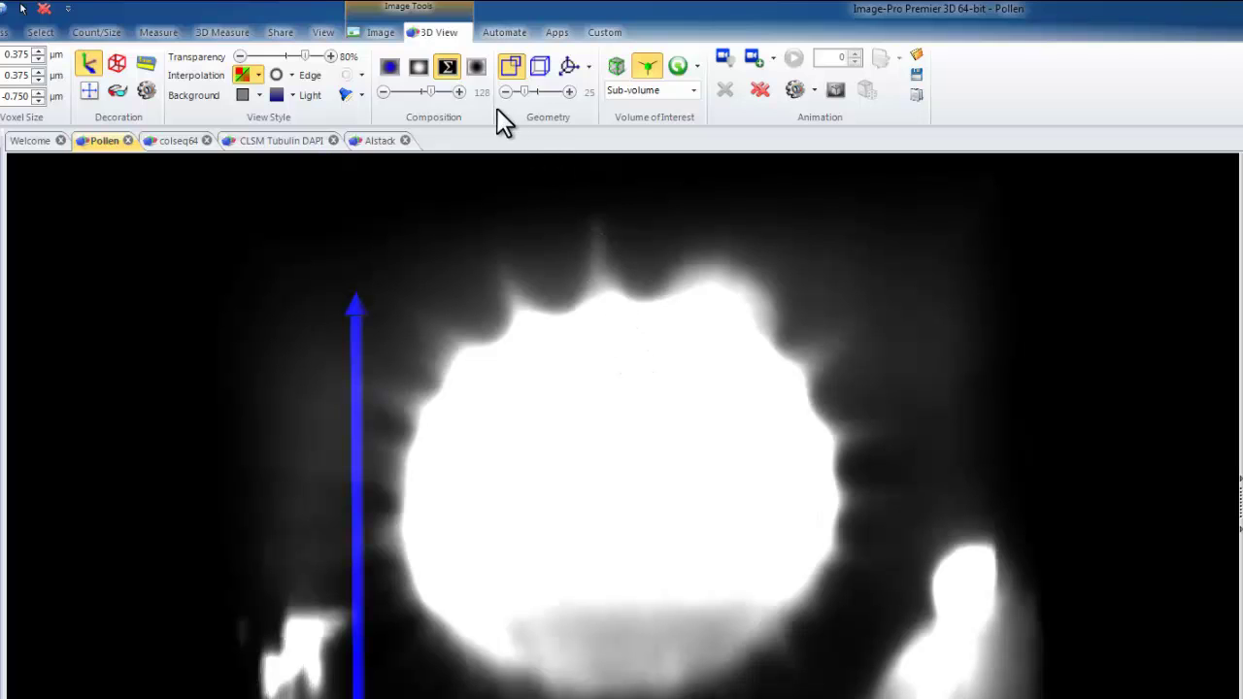
Try the minimum composition mode on the Pollen volume and view the Alstack volume for comparison
left_click(477, 67)
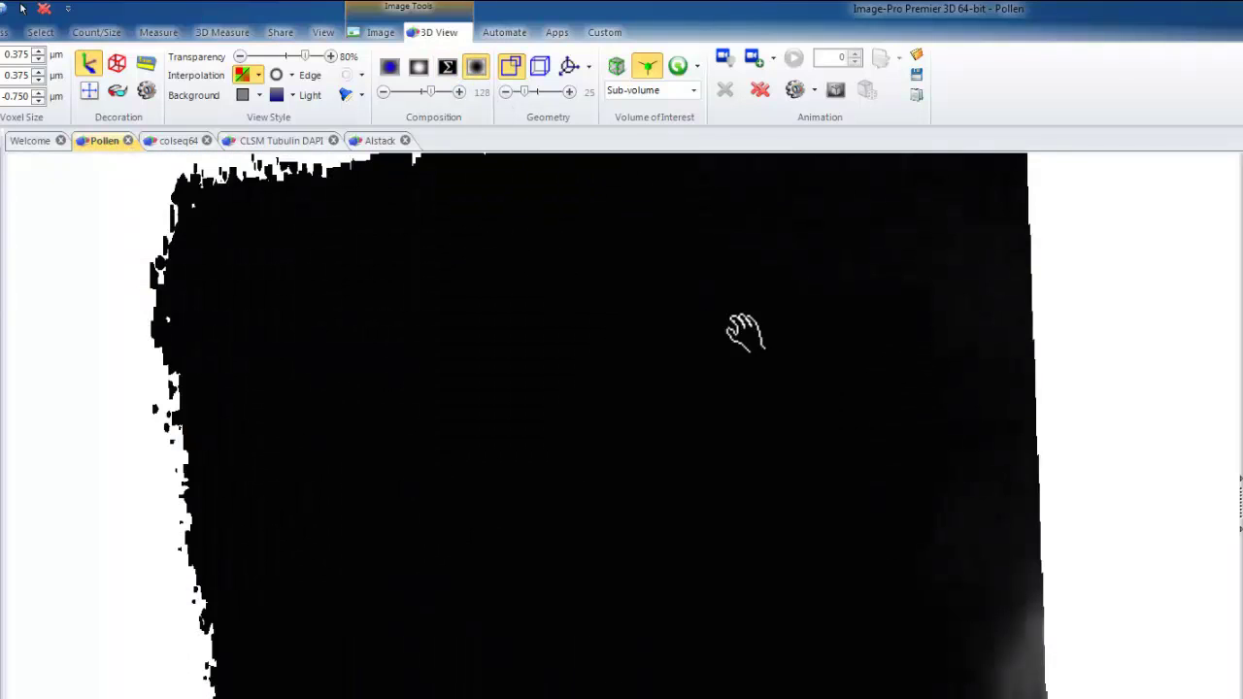
left_click_drag(766, 336, 601, 363)
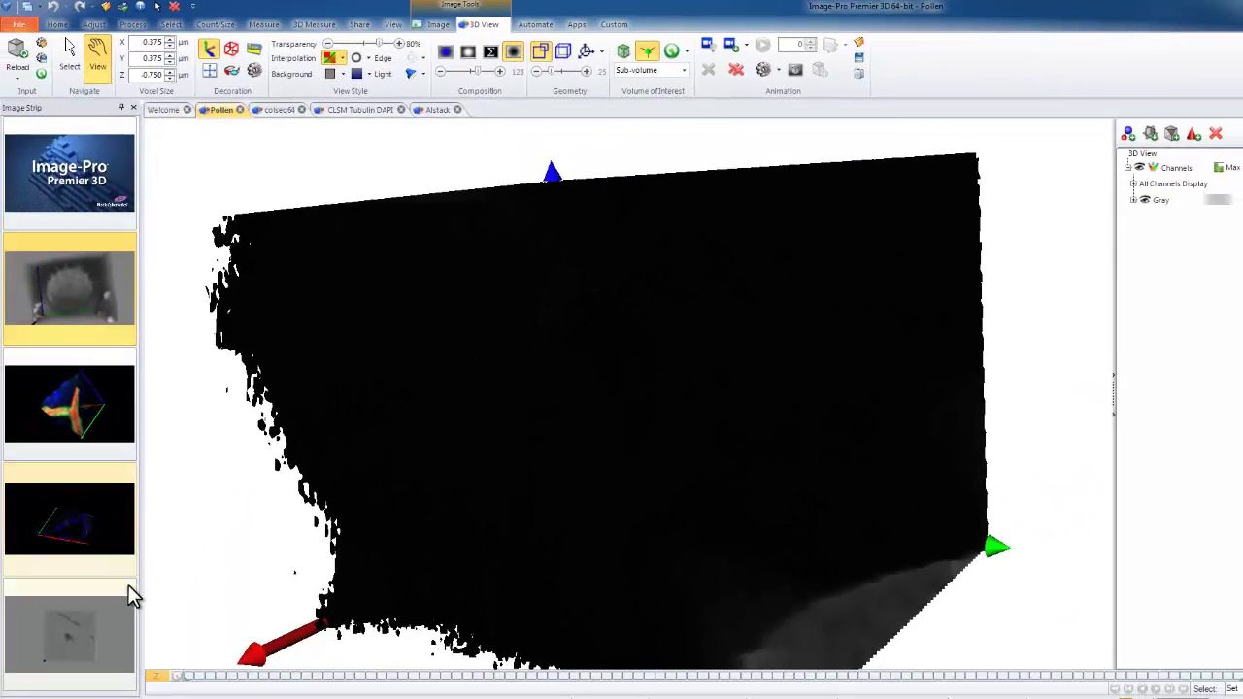
left_click(58, 636)
left_click_drag(658, 397, 713, 411)
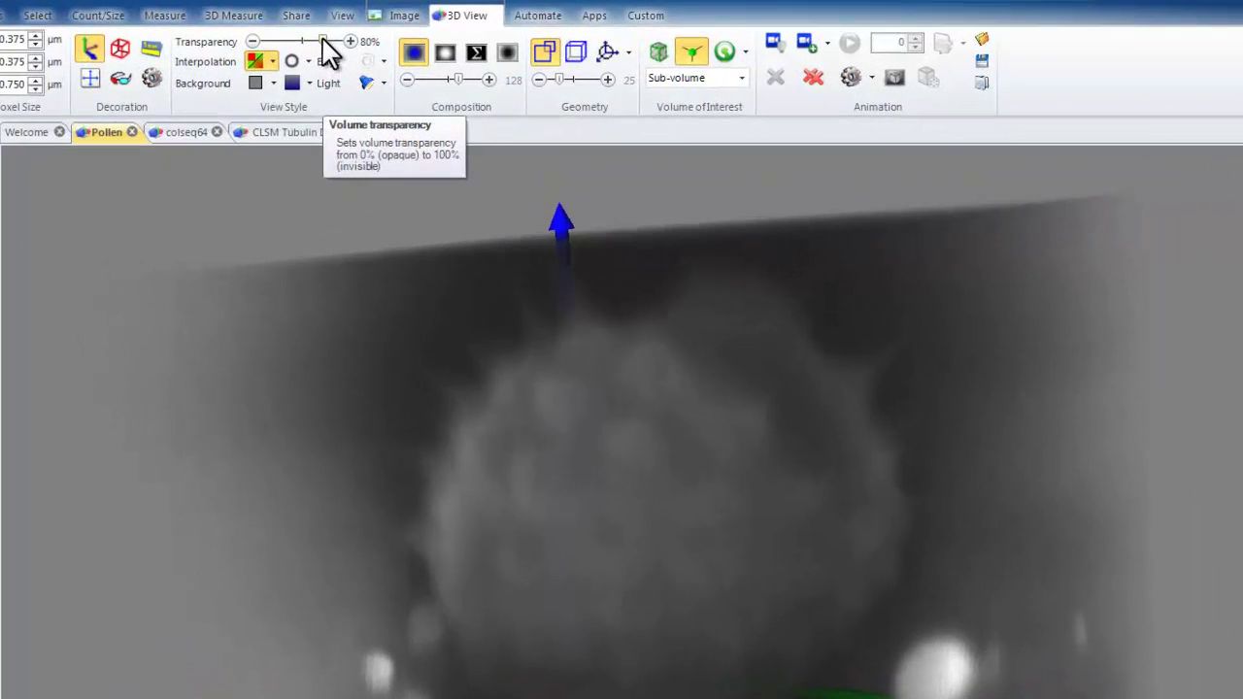
Adjust the Pollen volume's transparency, trying 82% and settling on 69%
mouse_move(324, 42)
left_mouse_down()
mouse_move(288, 59)
mouse_move(259, 46)
mouse_move(344, 51)
mouse_move(325, 44)
left_mouse_up()
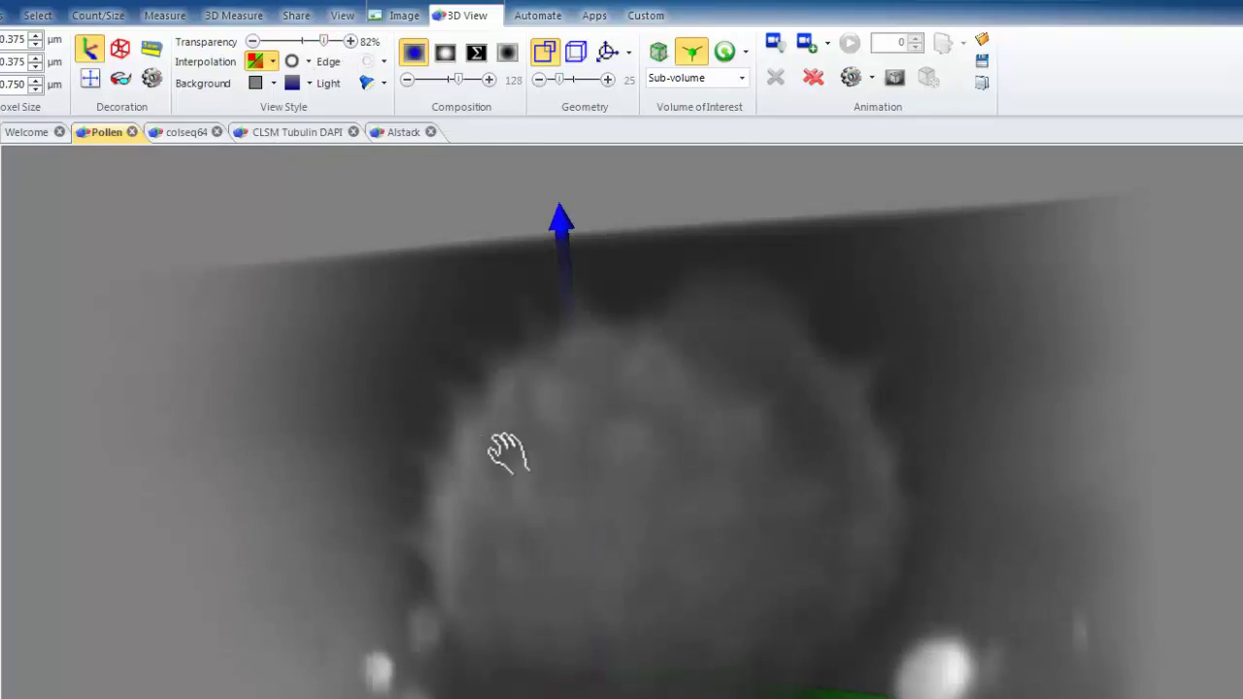
left_click_drag(504, 453, 514, 476)
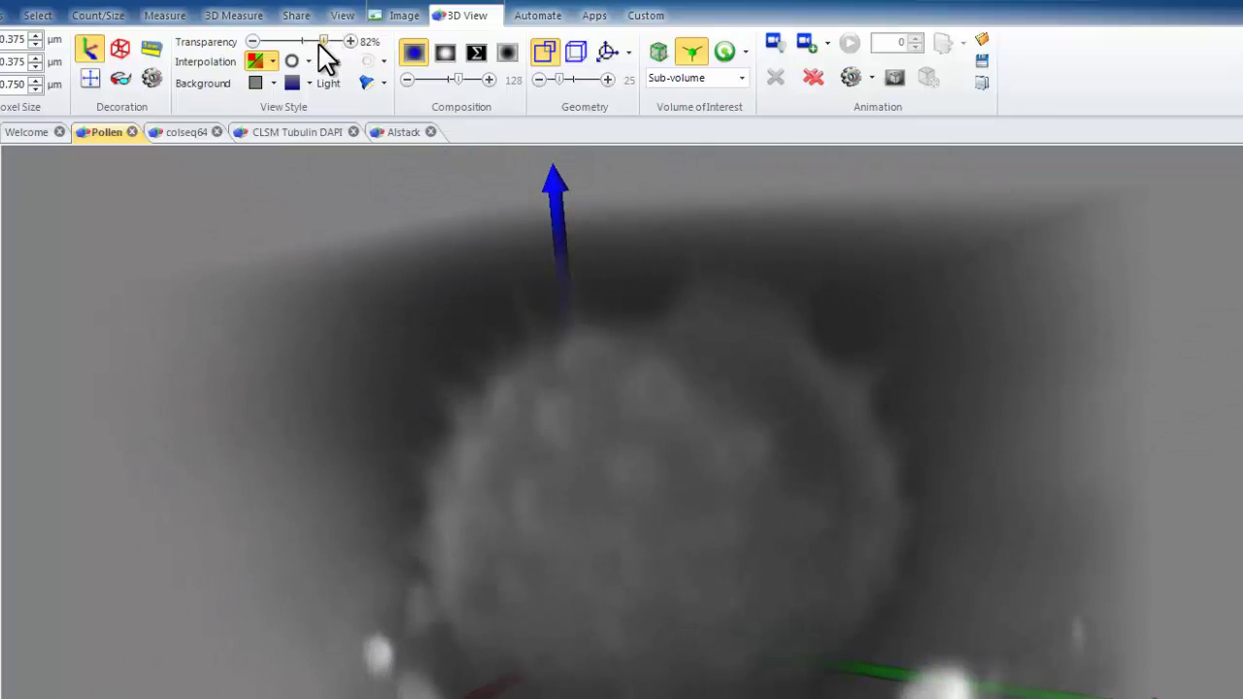
left_click_drag(319, 47, 313, 51)
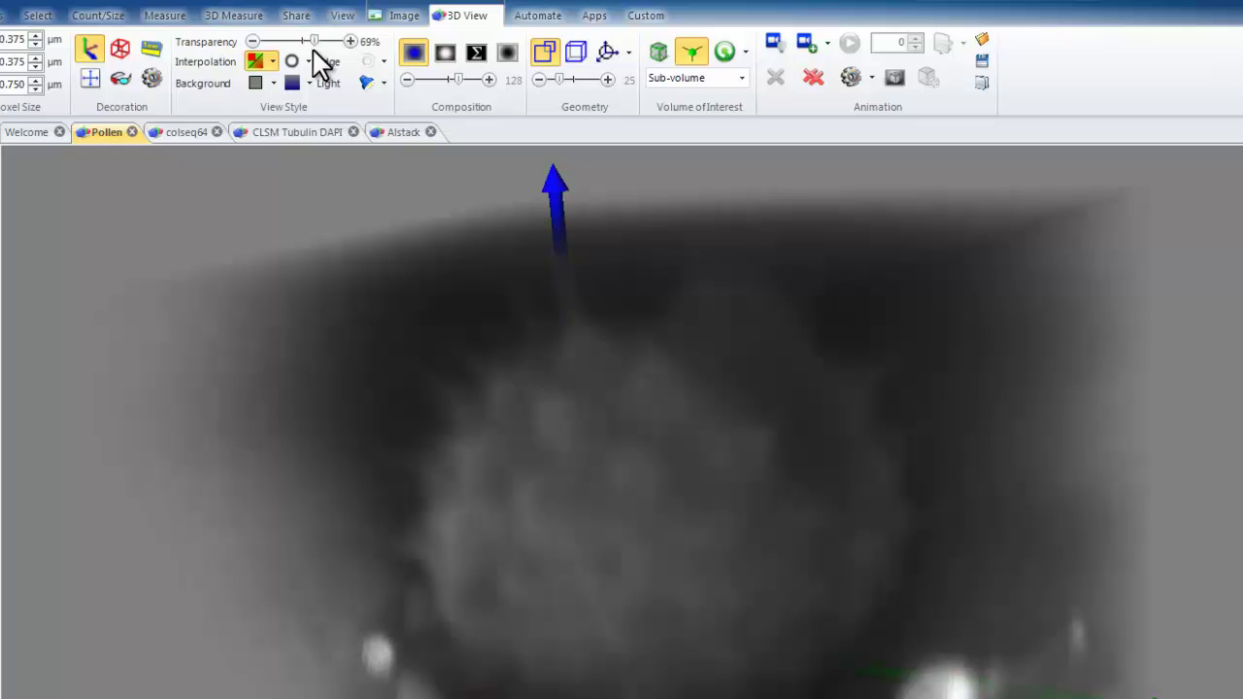
left_click_drag(693, 554, 795, 527)
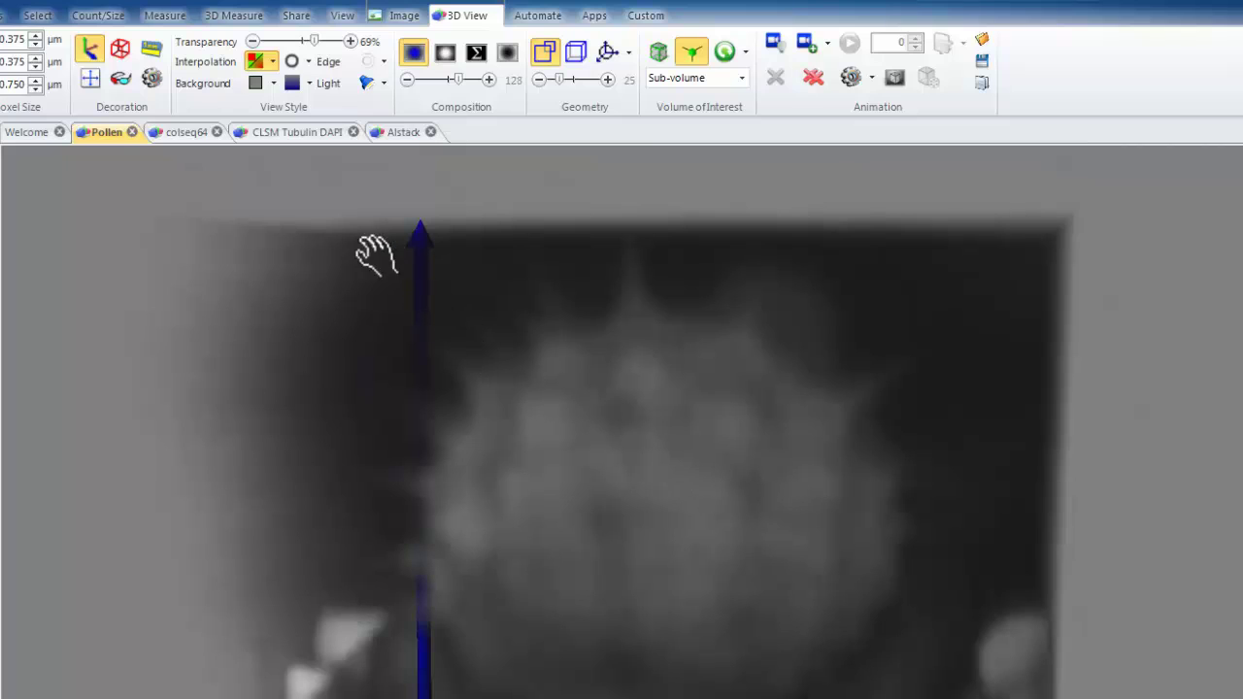
Change the 3D view background to a medium blue theme color and turn on the gradient background
left_click(274, 84)
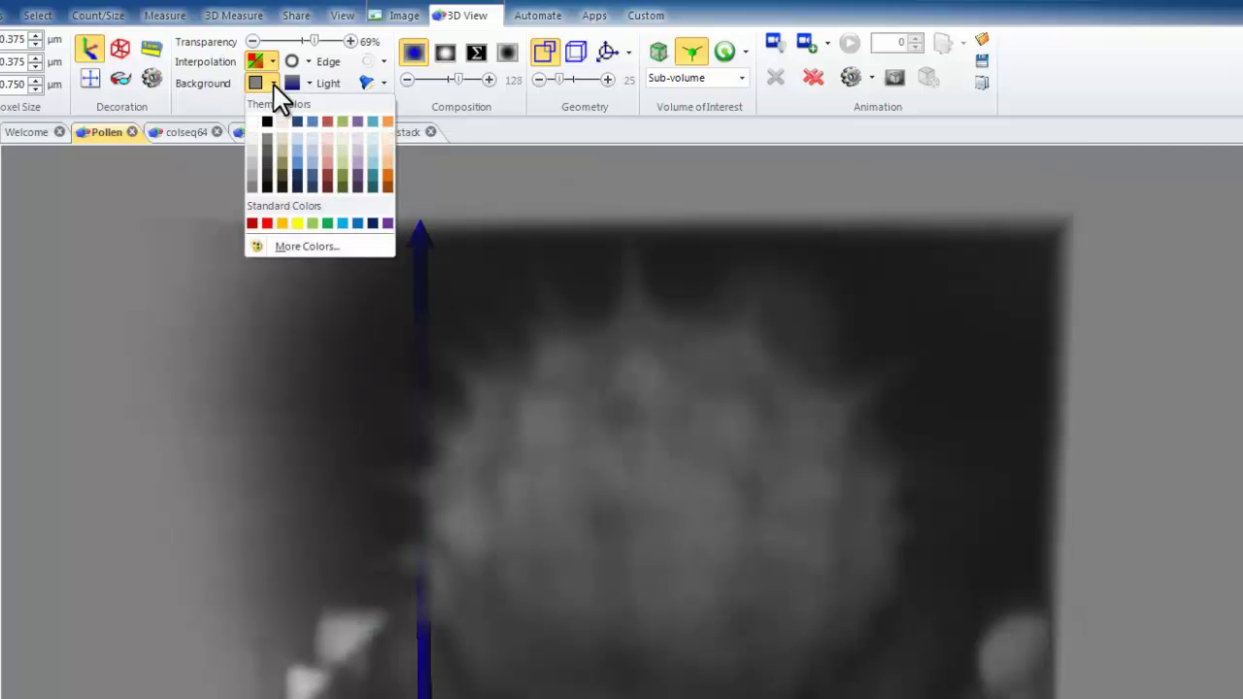
left_click(298, 162)
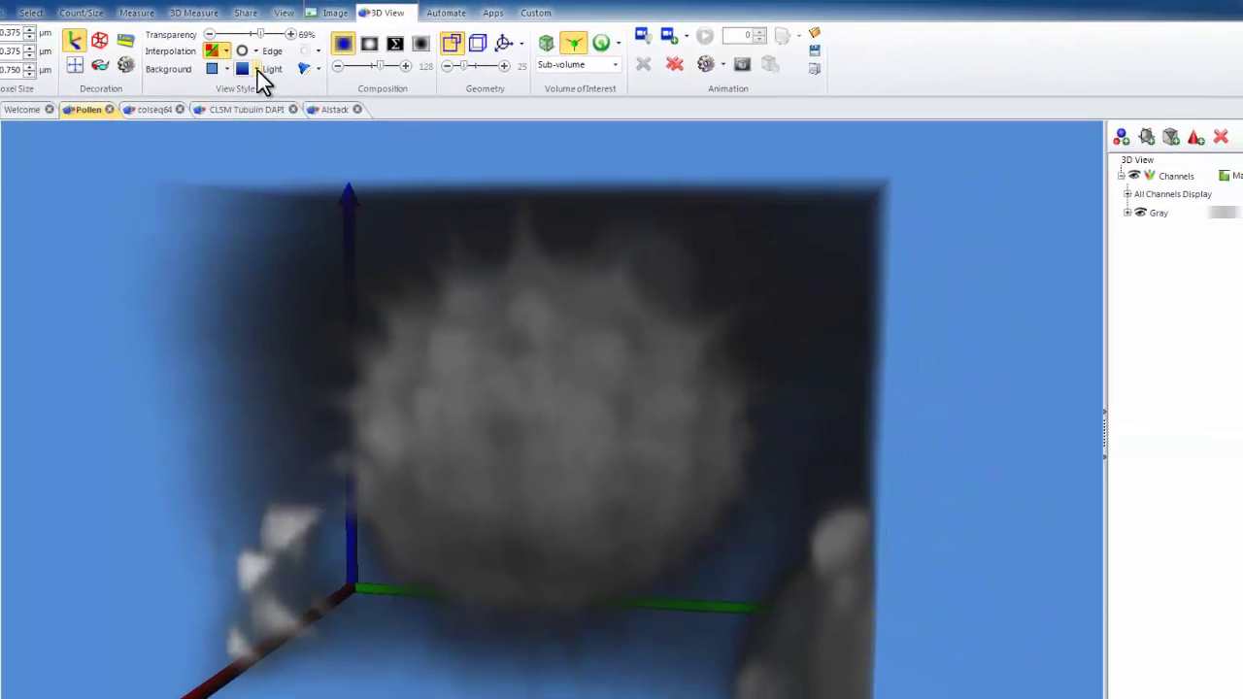
left_click(273, 74)
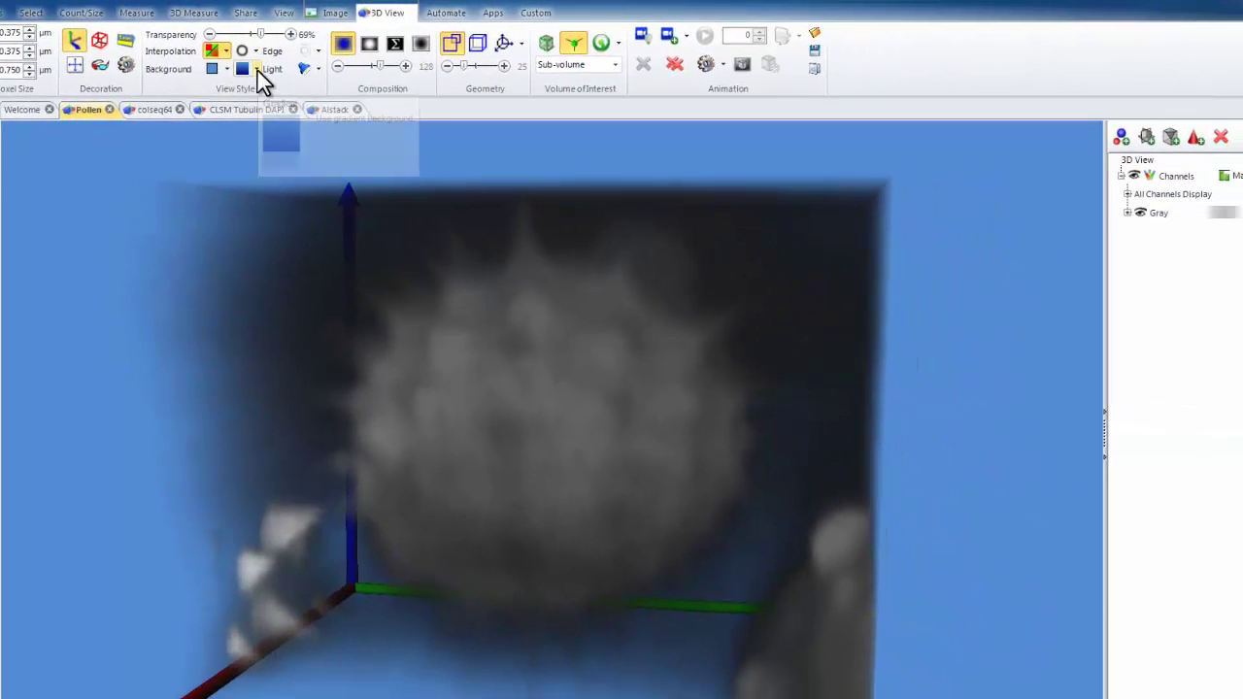
left_click(249, 86)
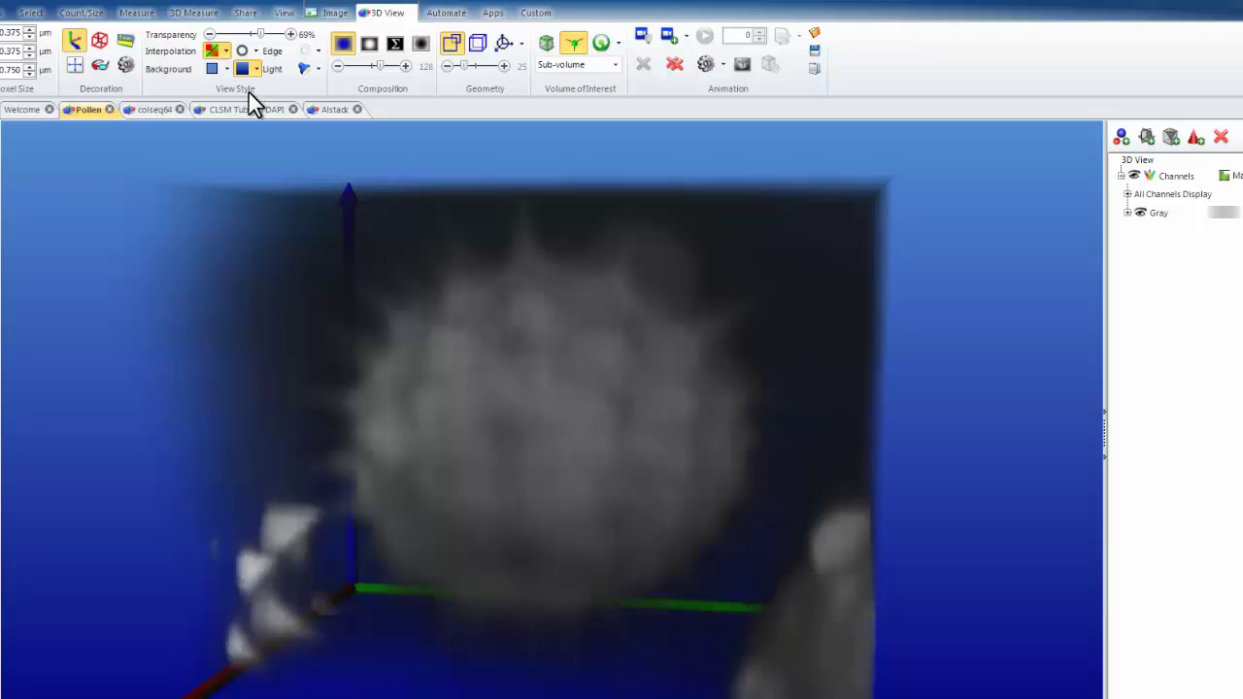
left_click_drag(472, 438, 437, 490)
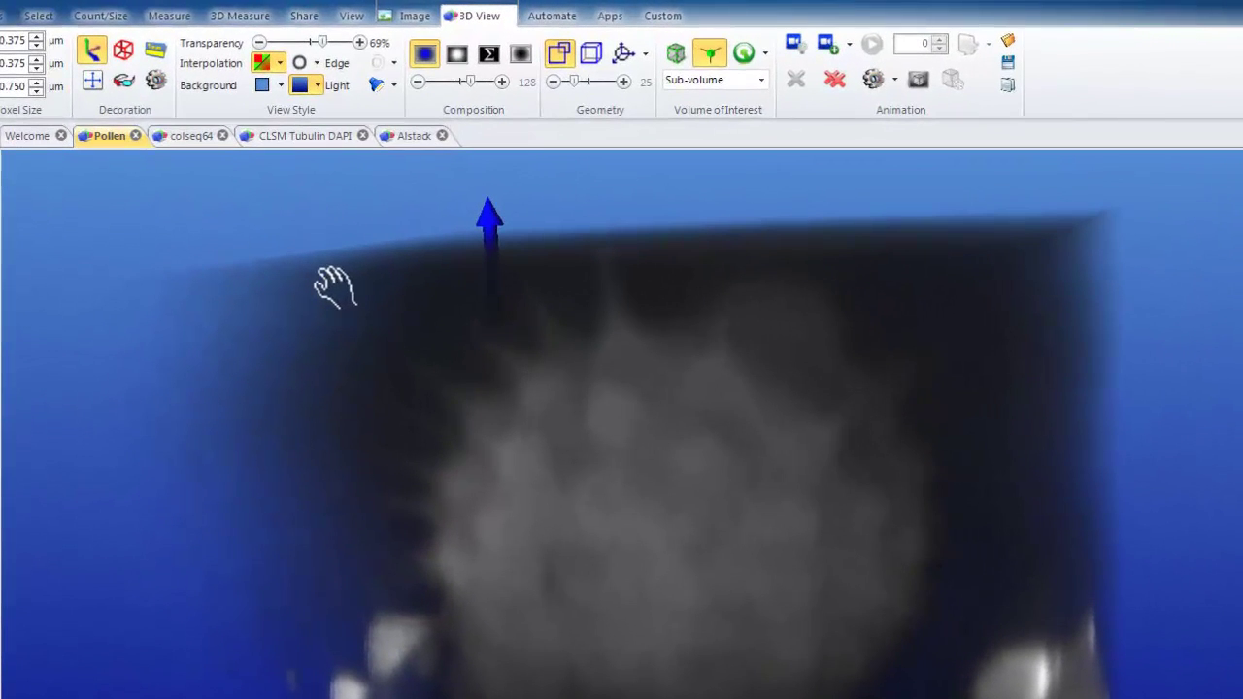
Switch the Pollen volume to Cubic Interpolation and review the Pre-Integrated rendering option without enabling it
left_click(282, 62)
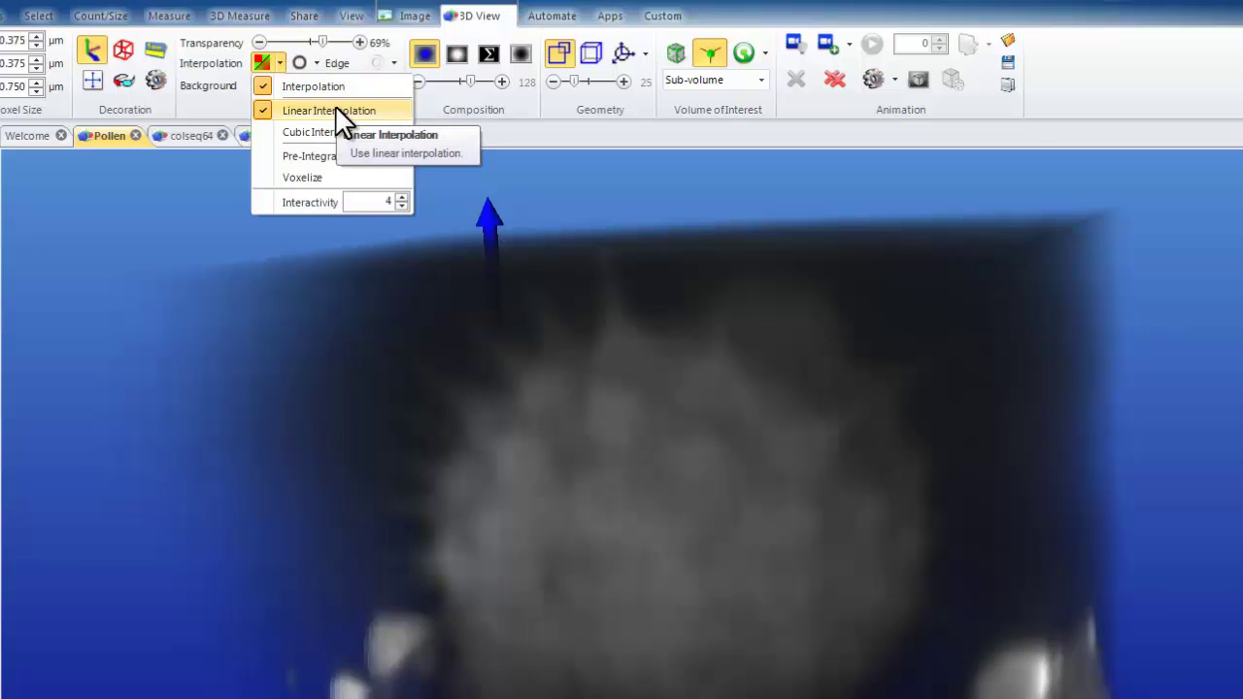
left_click(264, 132)
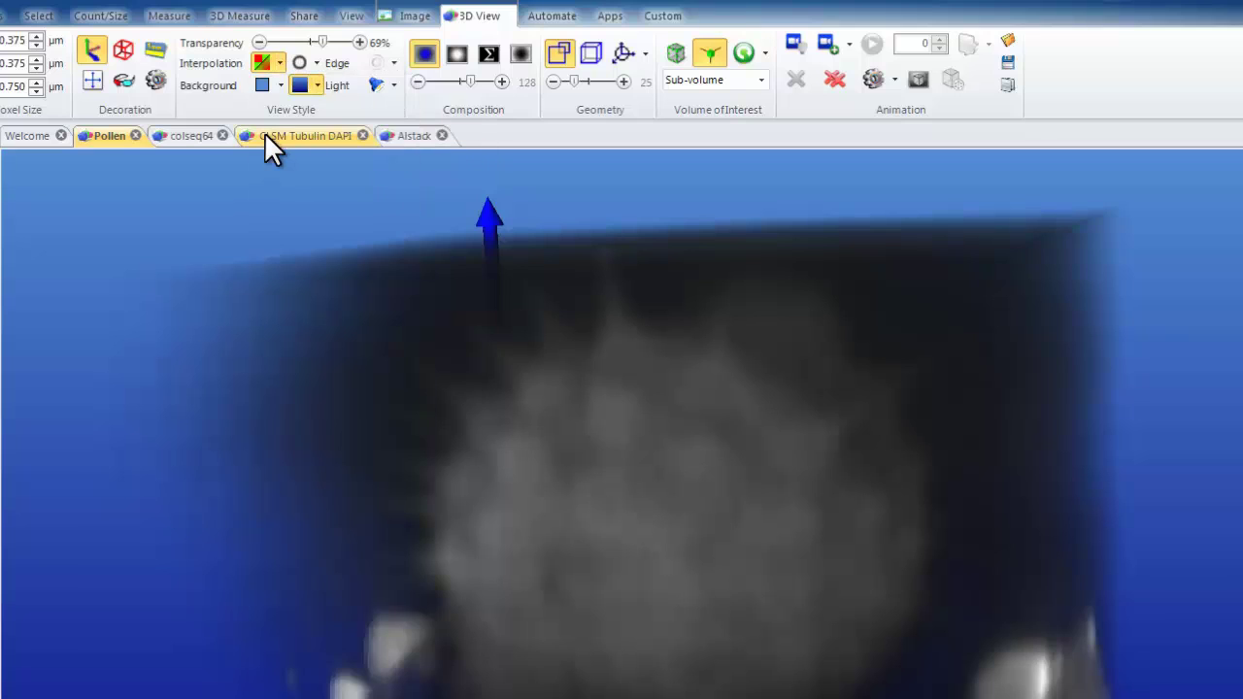
mouse_move(265, 135)
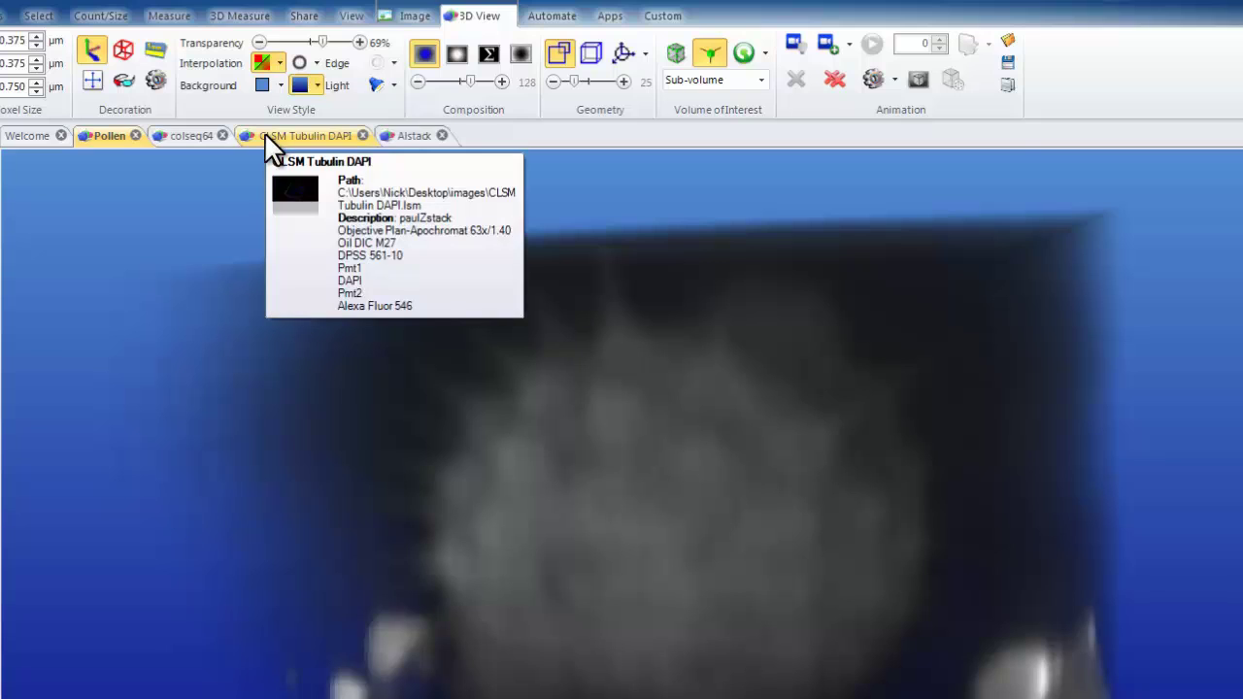
left_click(279, 65)
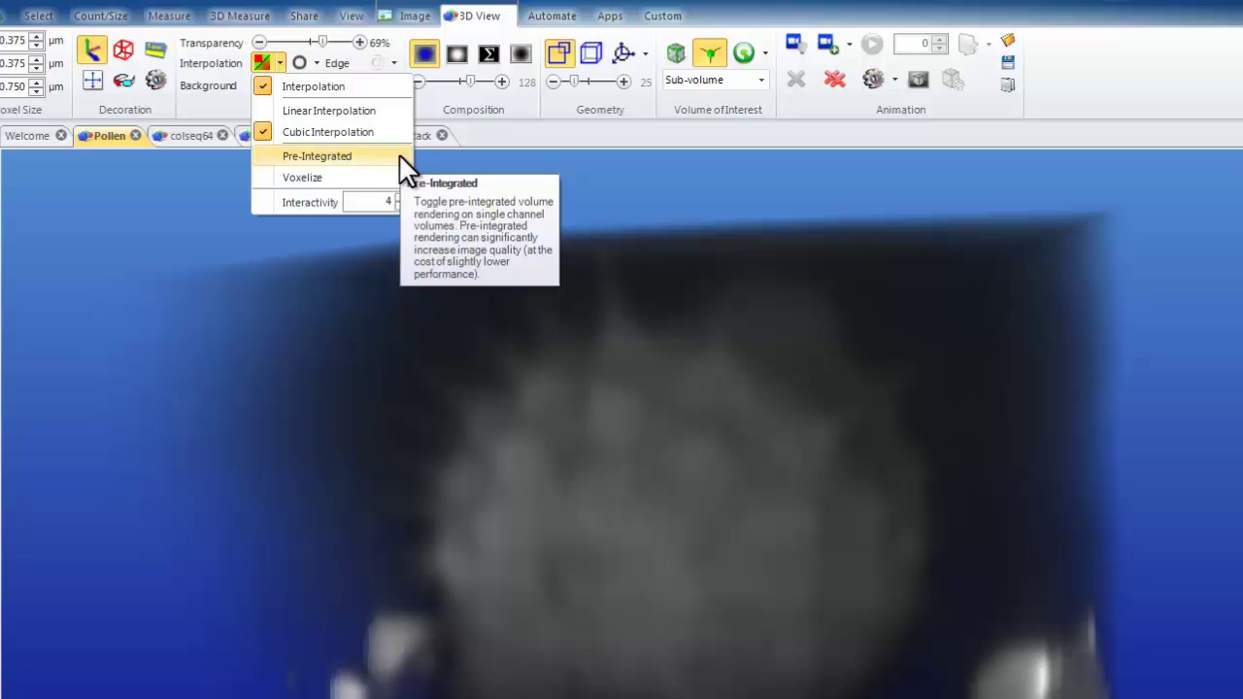
left_click(309, 54)
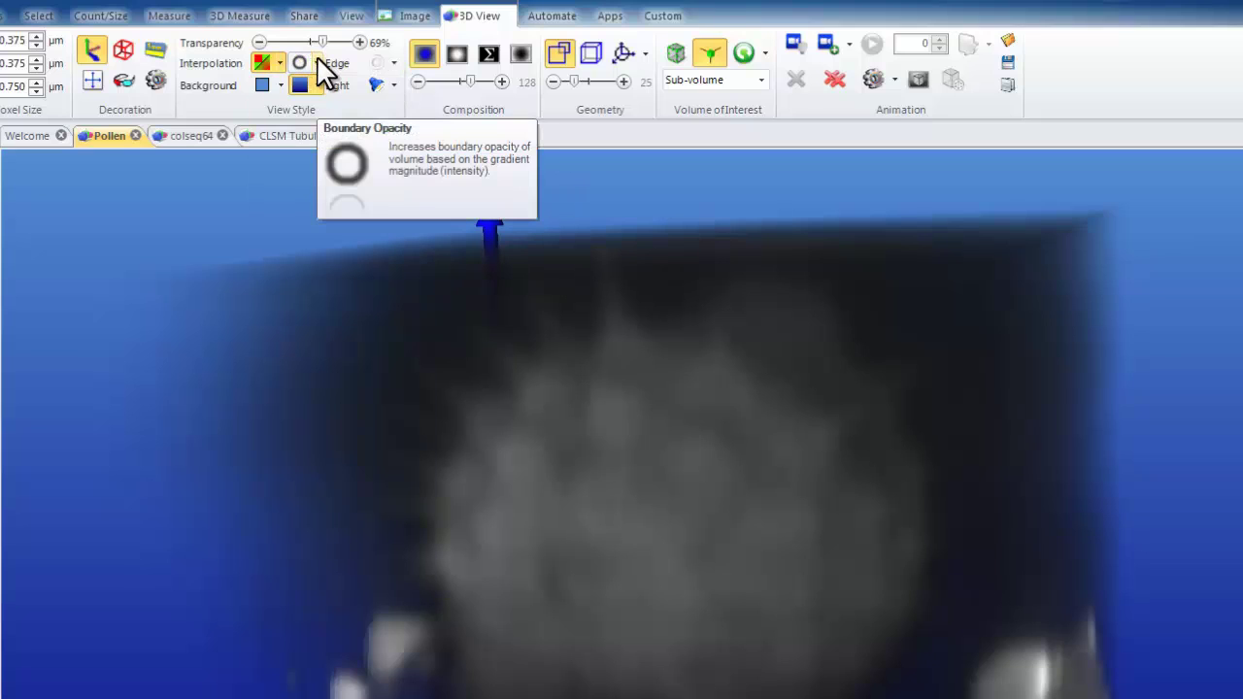
Turn on Boundary Opacity for the Pollen volume and check the spikes from another angle
left_click(317, 58)
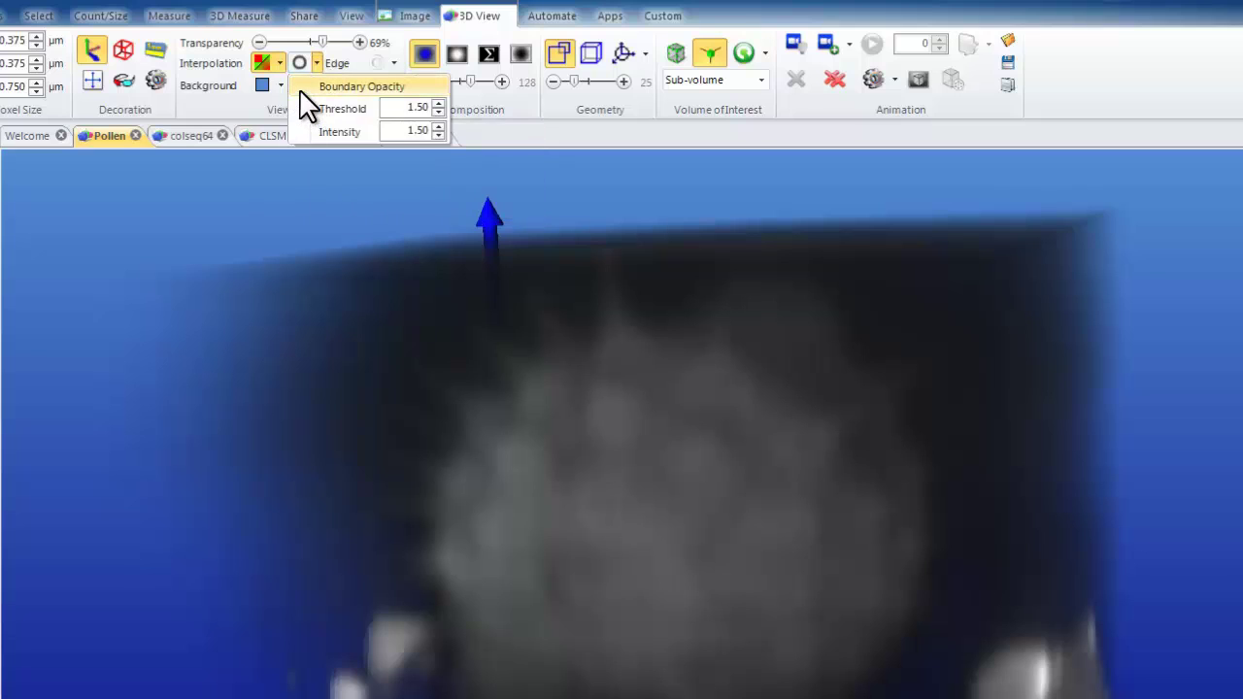
left_click(325, 134)
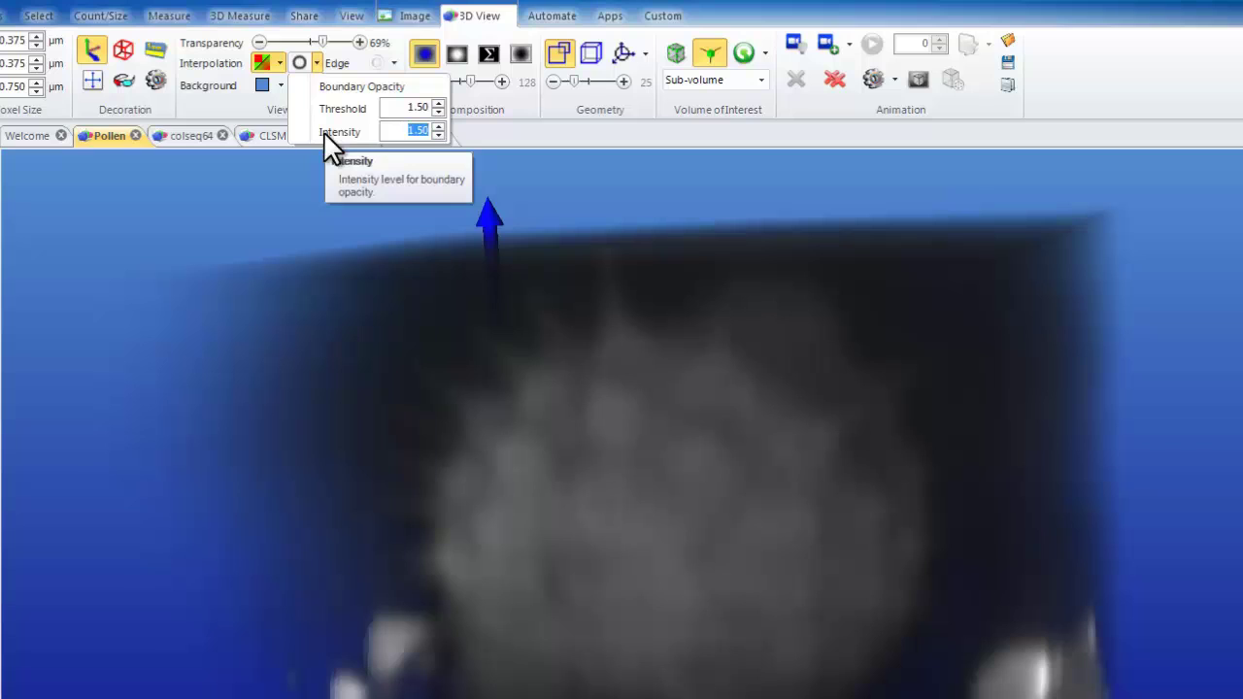
left_click(307, 91)
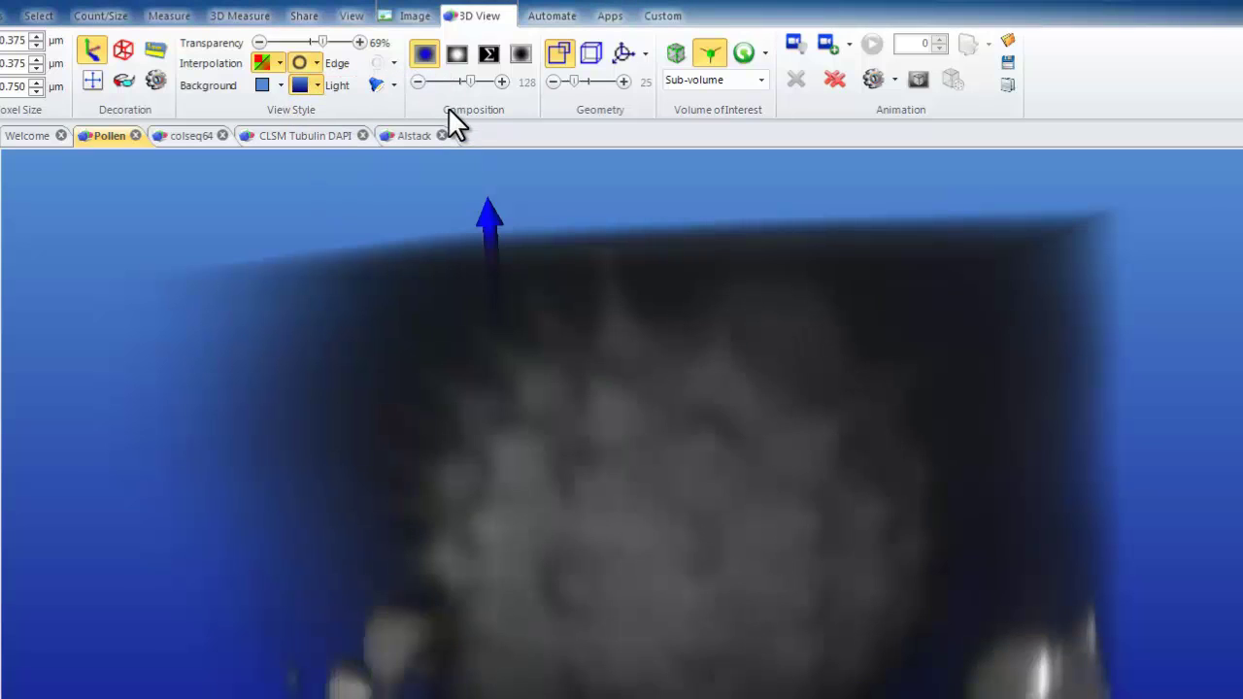
left_click_drag(569, 300, 841, 579)
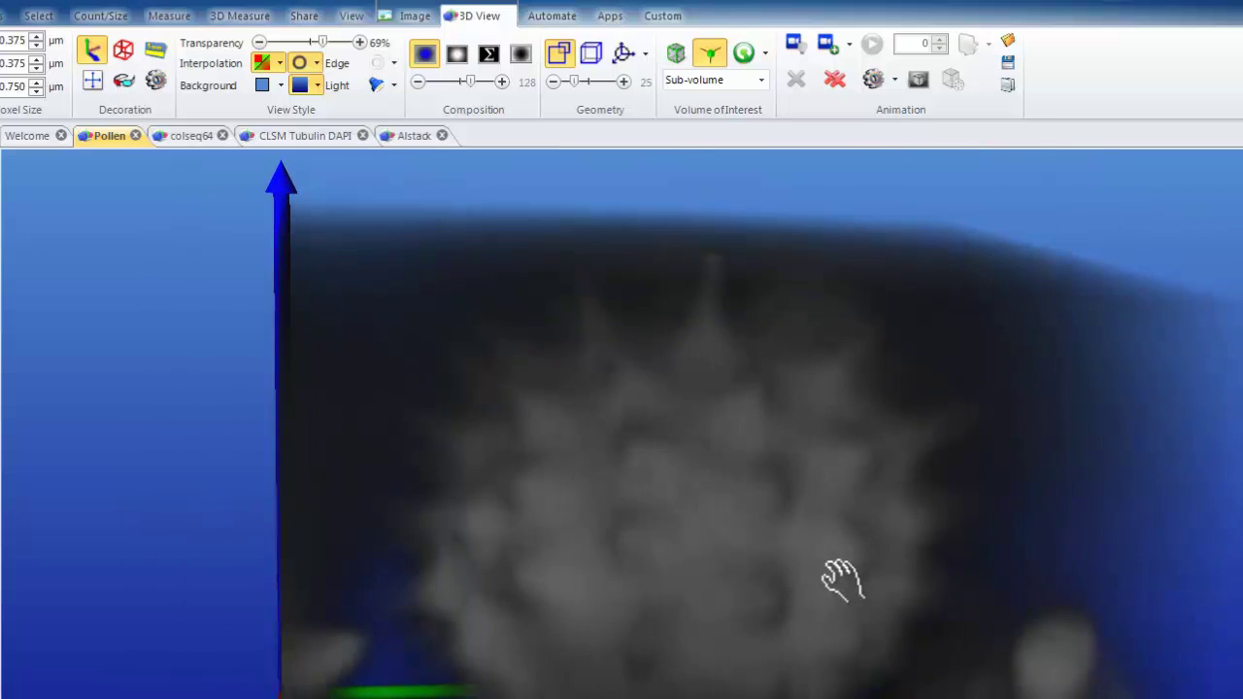
Set the edge color to standard red and turn on Edge Coloring for the Pollen volume
left_click(393, 62)
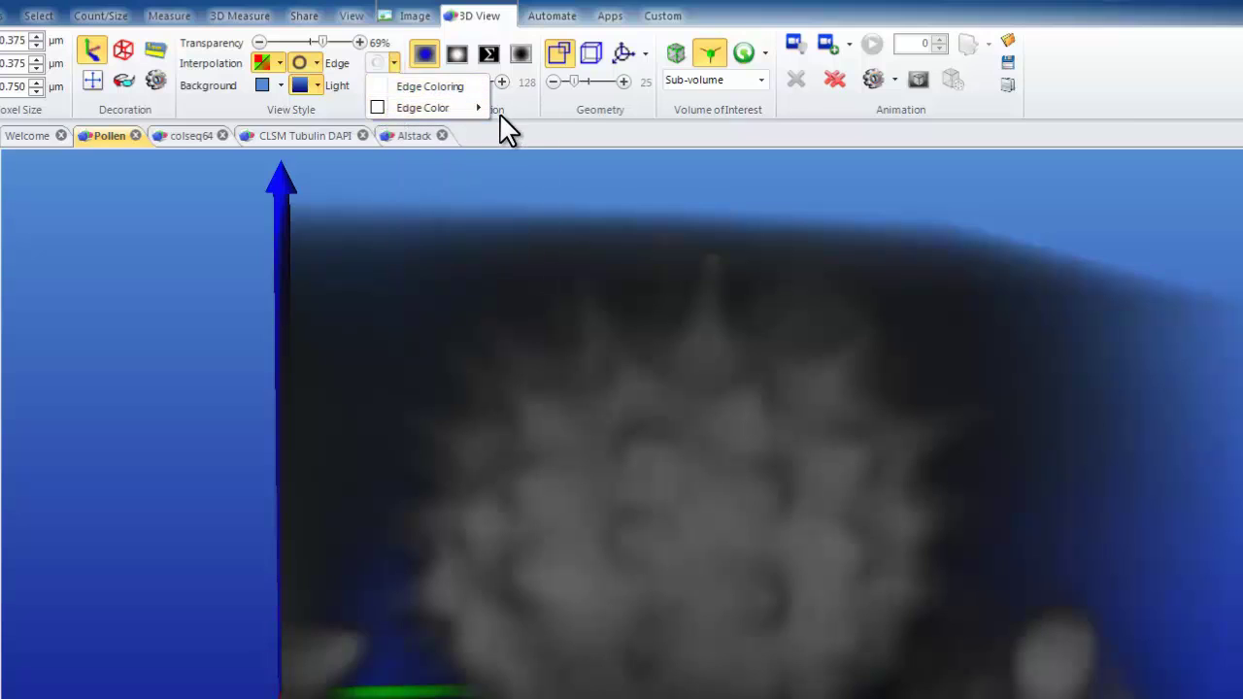
mouse_move(468, 109)
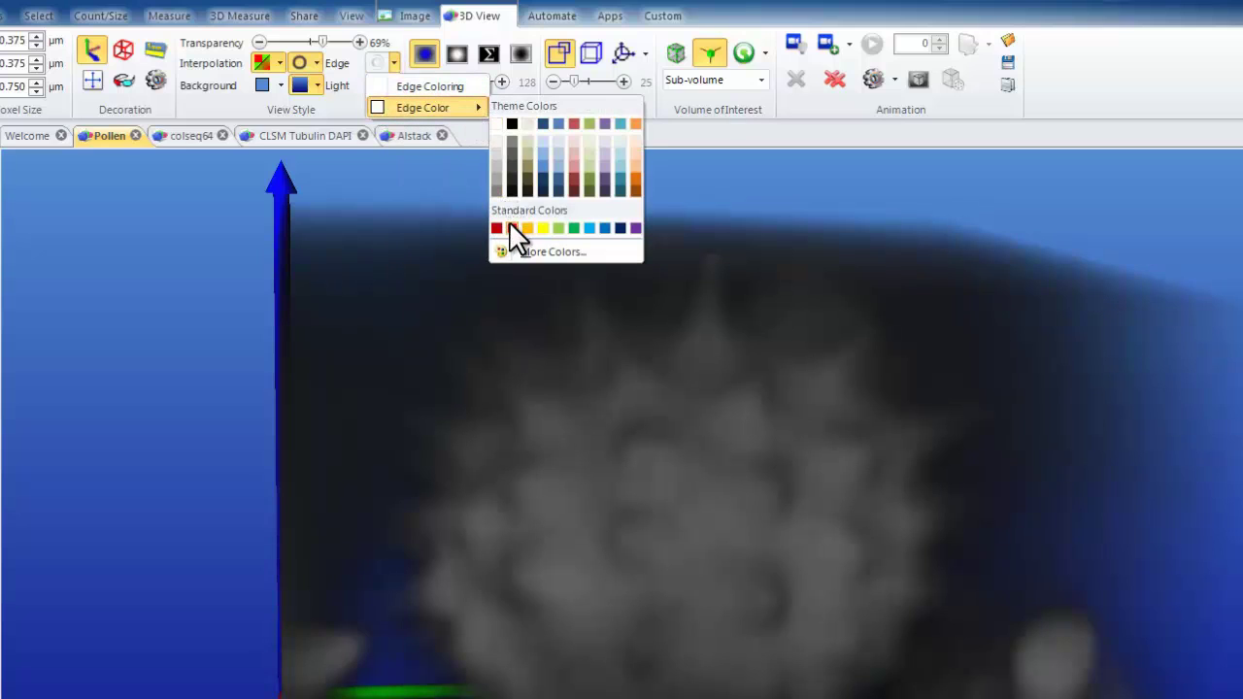
left_click(380, 68)
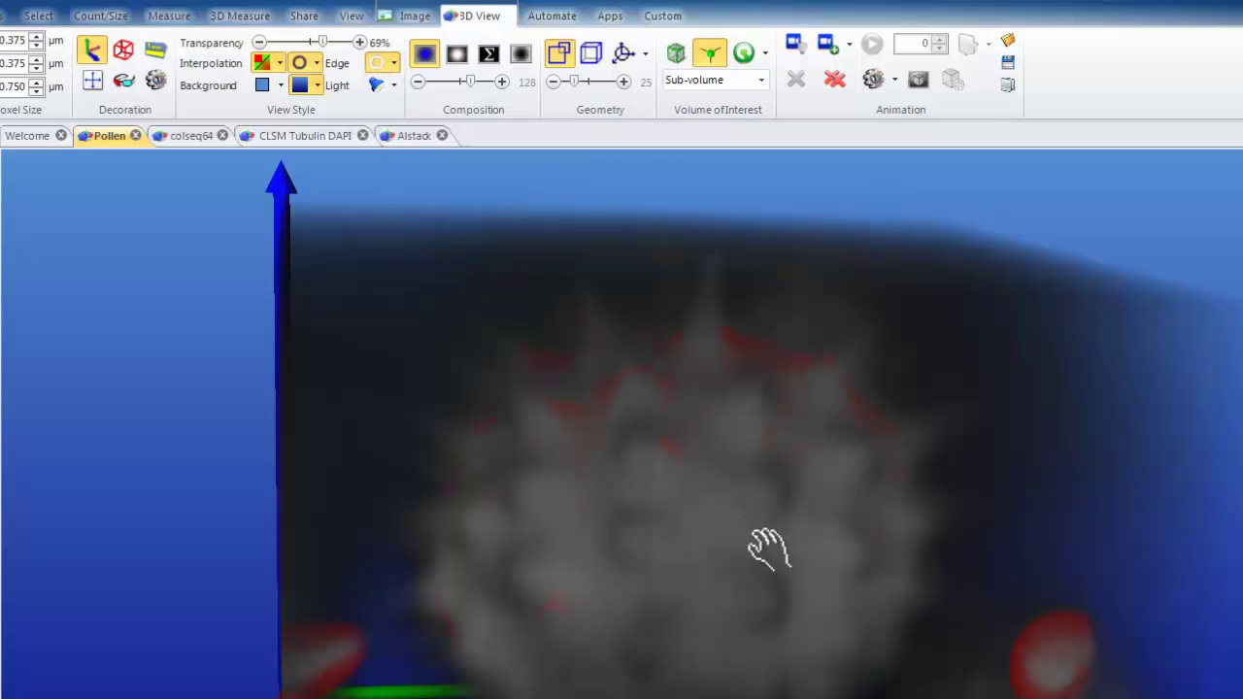
left_click_drag(768, 547, 680, 449)
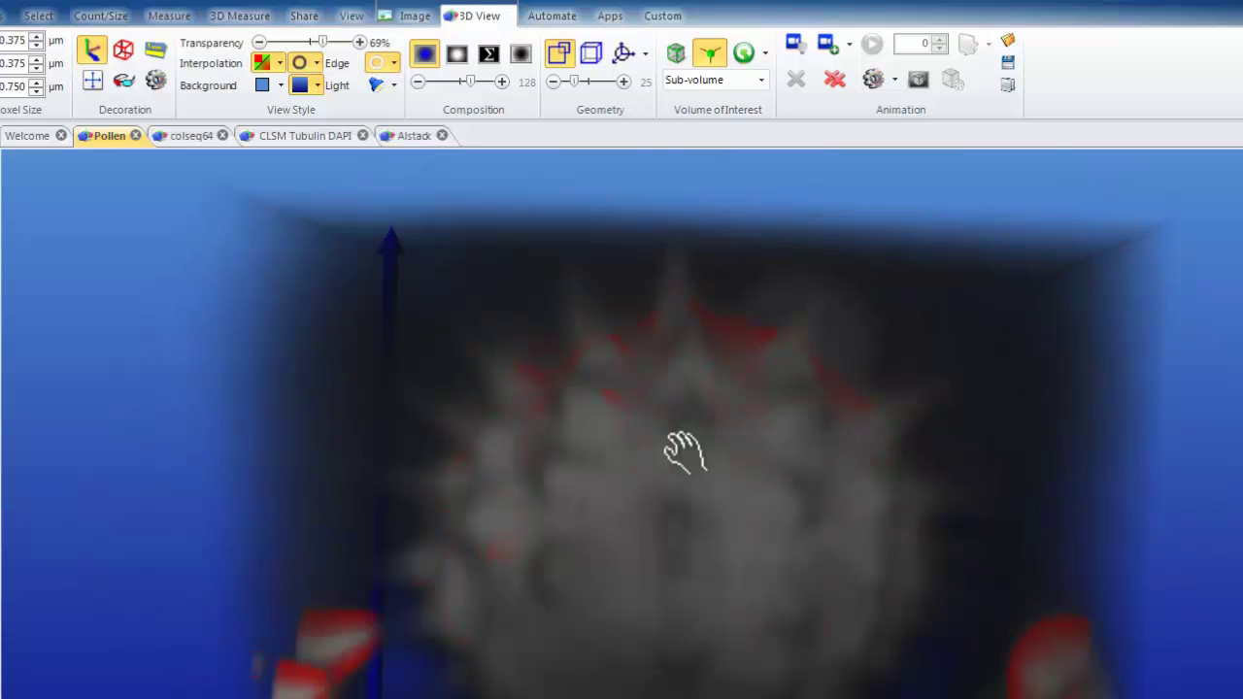
Turn on Deferred Lighting for the Pollen volume and inspect the shaded spikes from several angles
left_click(392, 86)
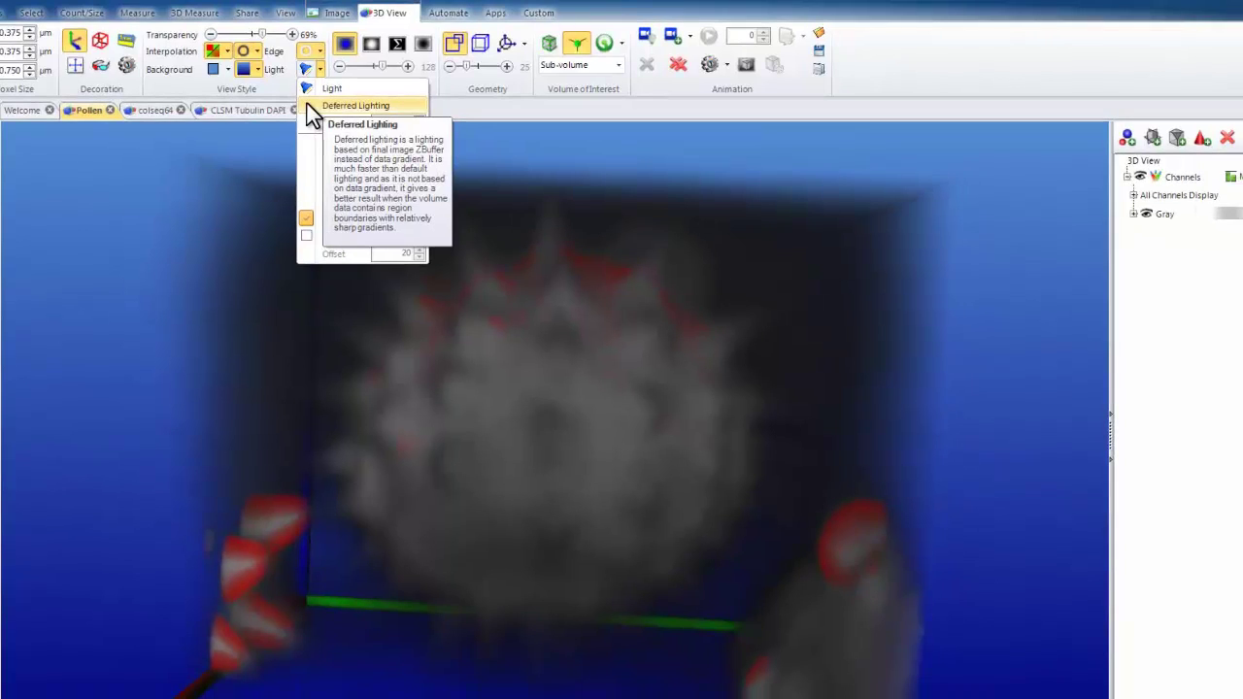
left_click(307, 107)
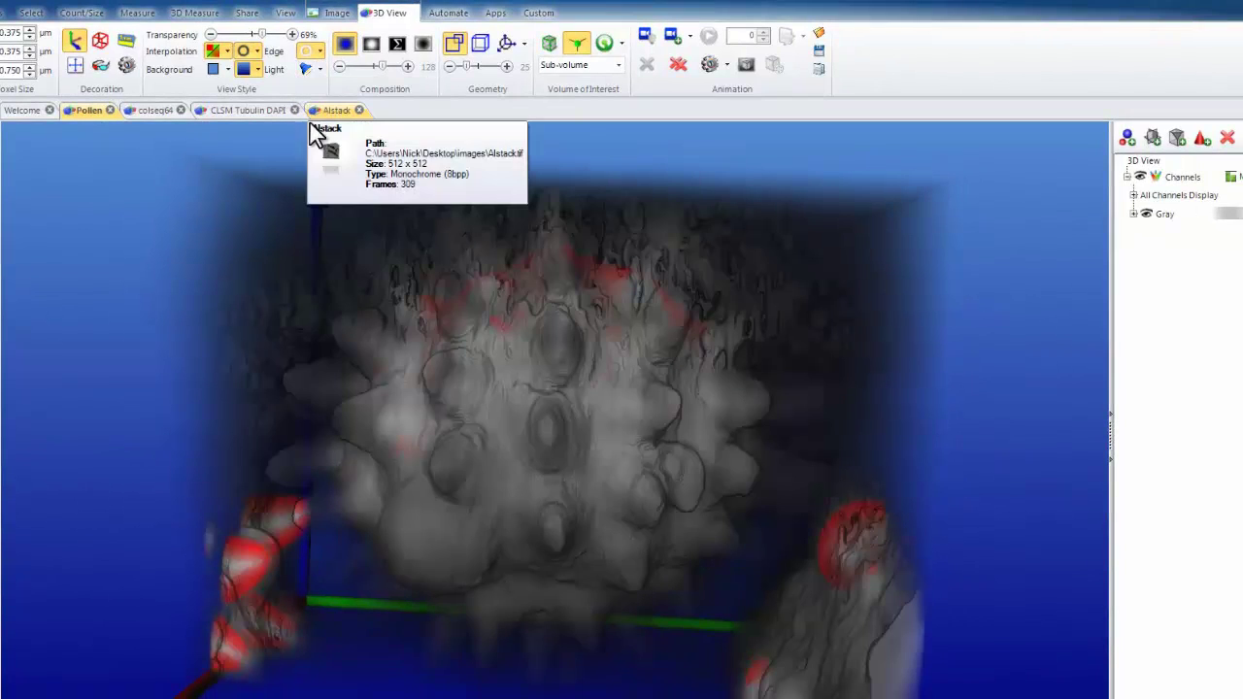
left_click_drag(547, 468, 554, 252)
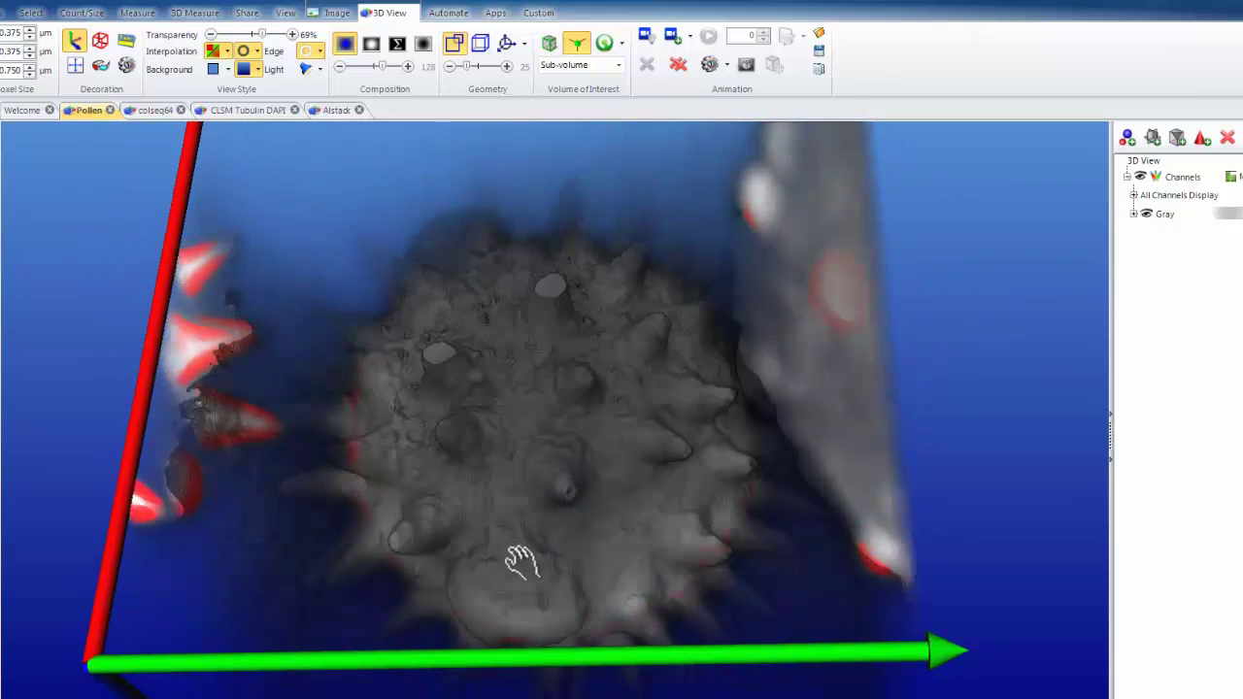
left_click_drag(518, 564, 507, 660)
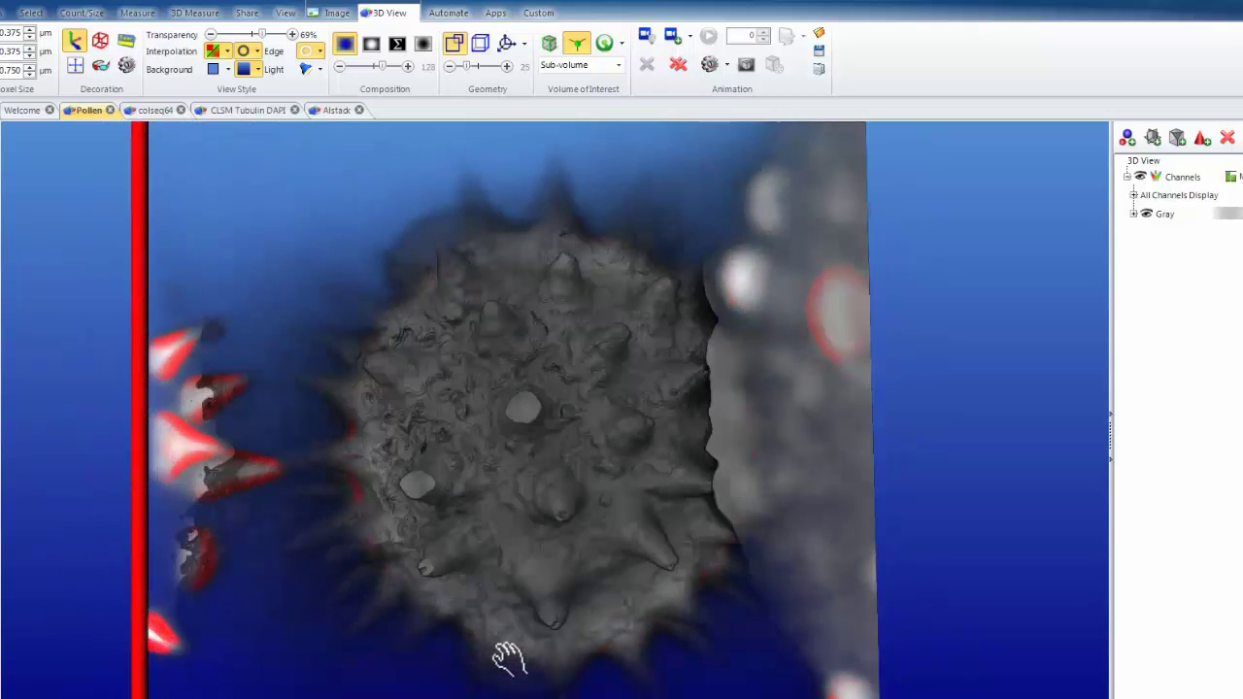
left_click_drag(622, 516, 730, 553)
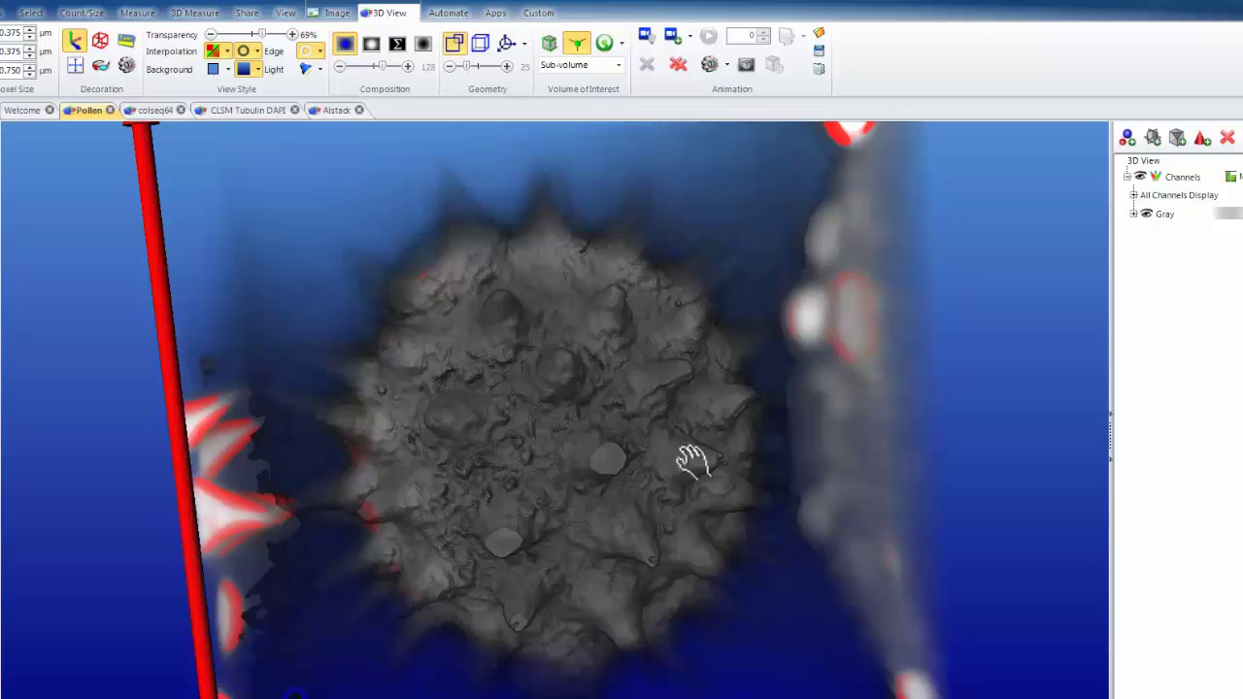
left_click_drag(689, 457, 713, 425)
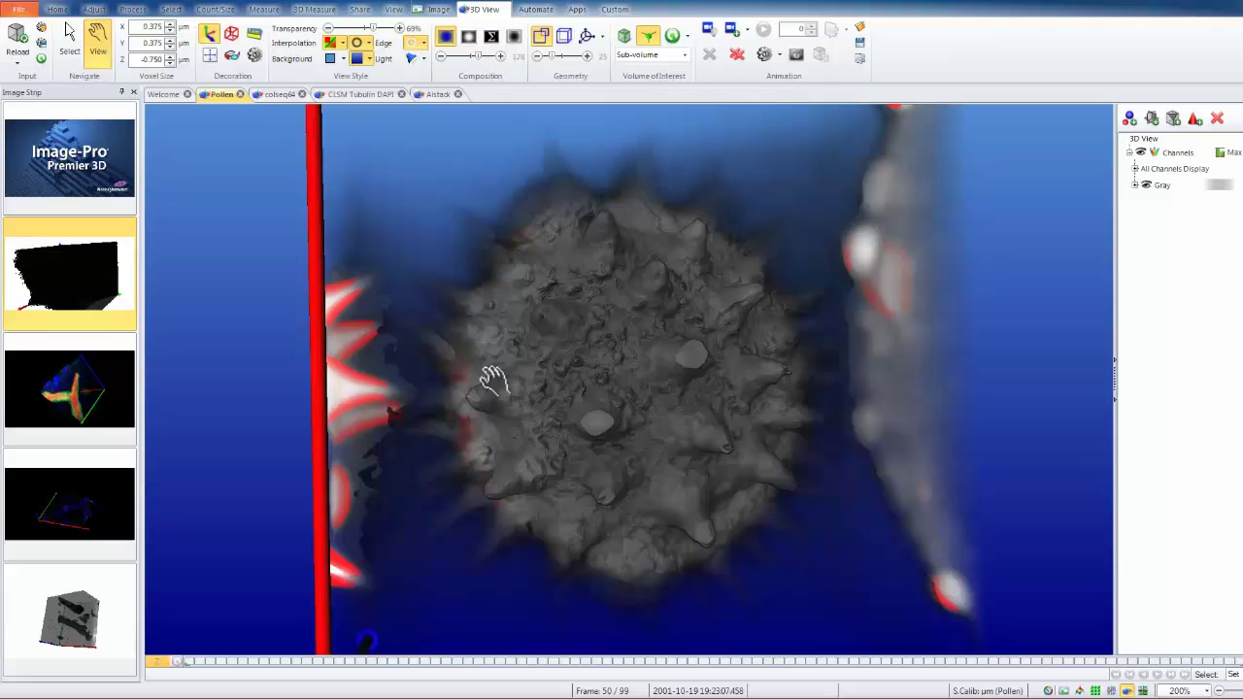
Switch to the colseq64 volume, bring up its 3D view tools and inspect the branching structure from several angles
left_click(276, 94)
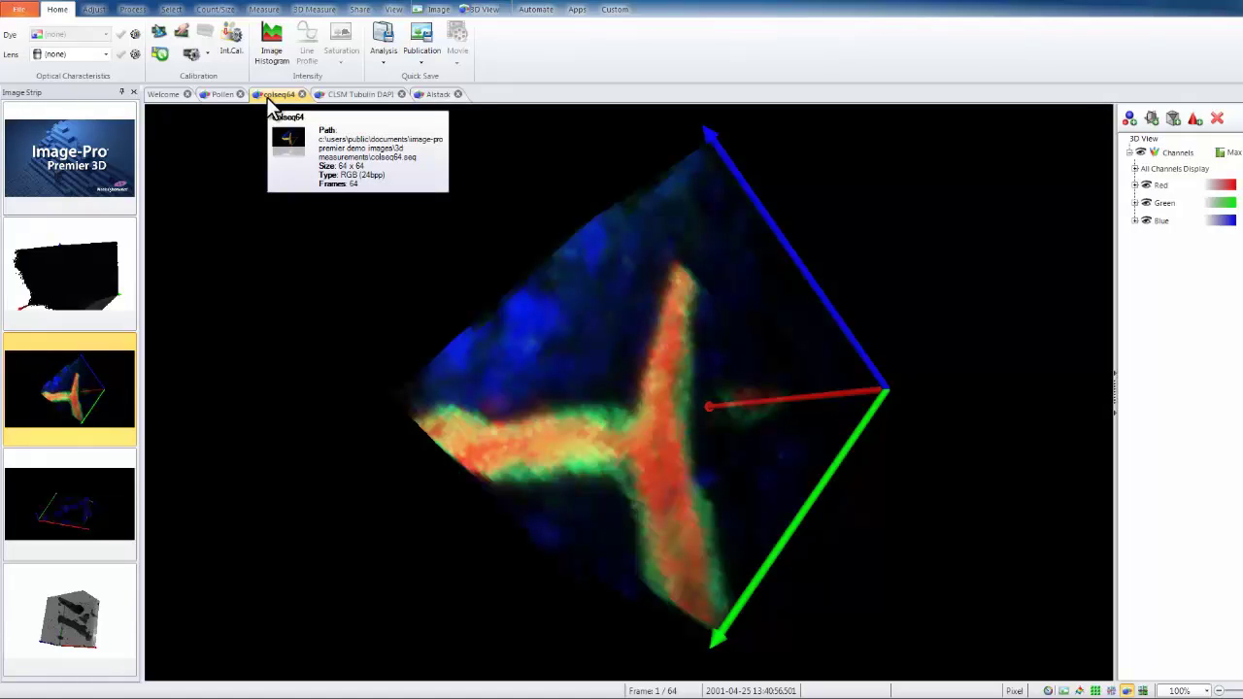
left_click_drag(499, 399, 919, 313)
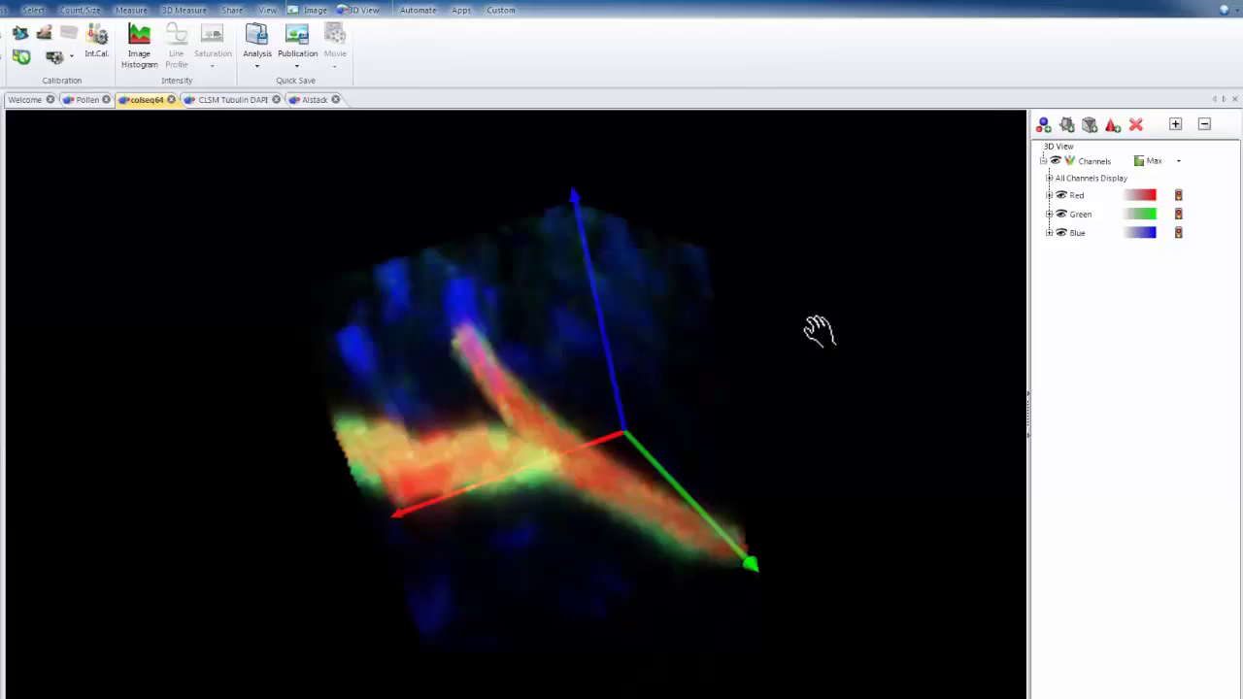
left_click_drag(818, 331, 698, 353)
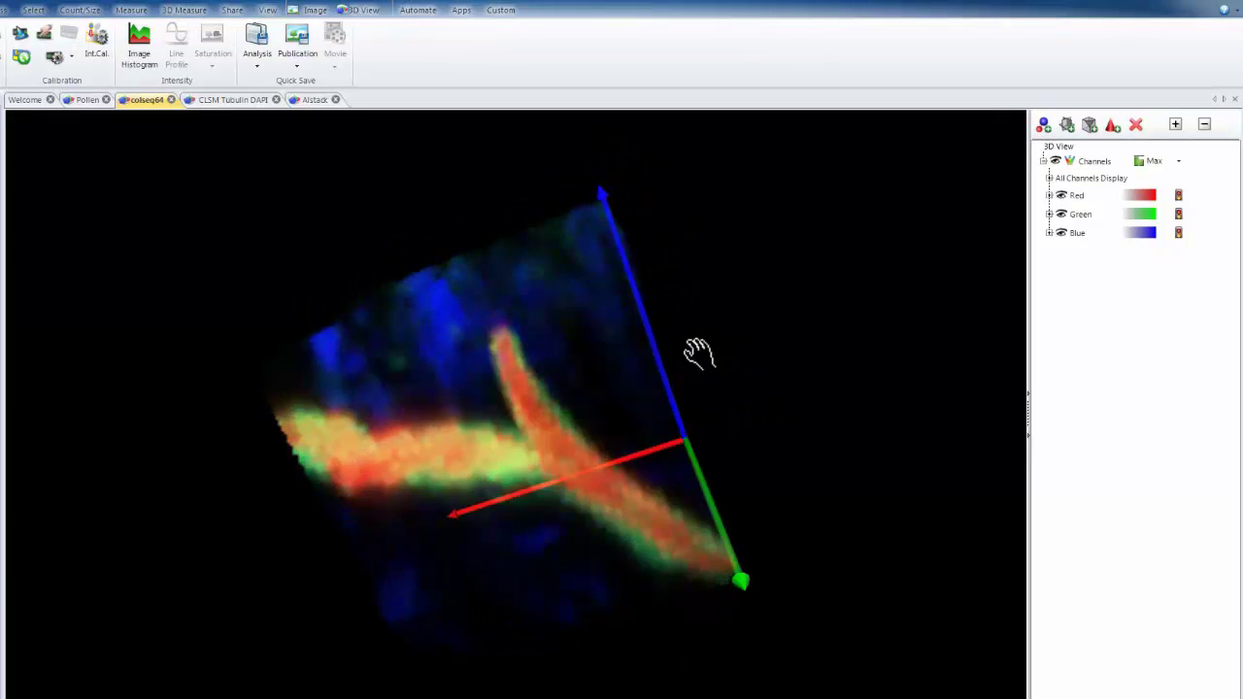
left_click(367, 12)
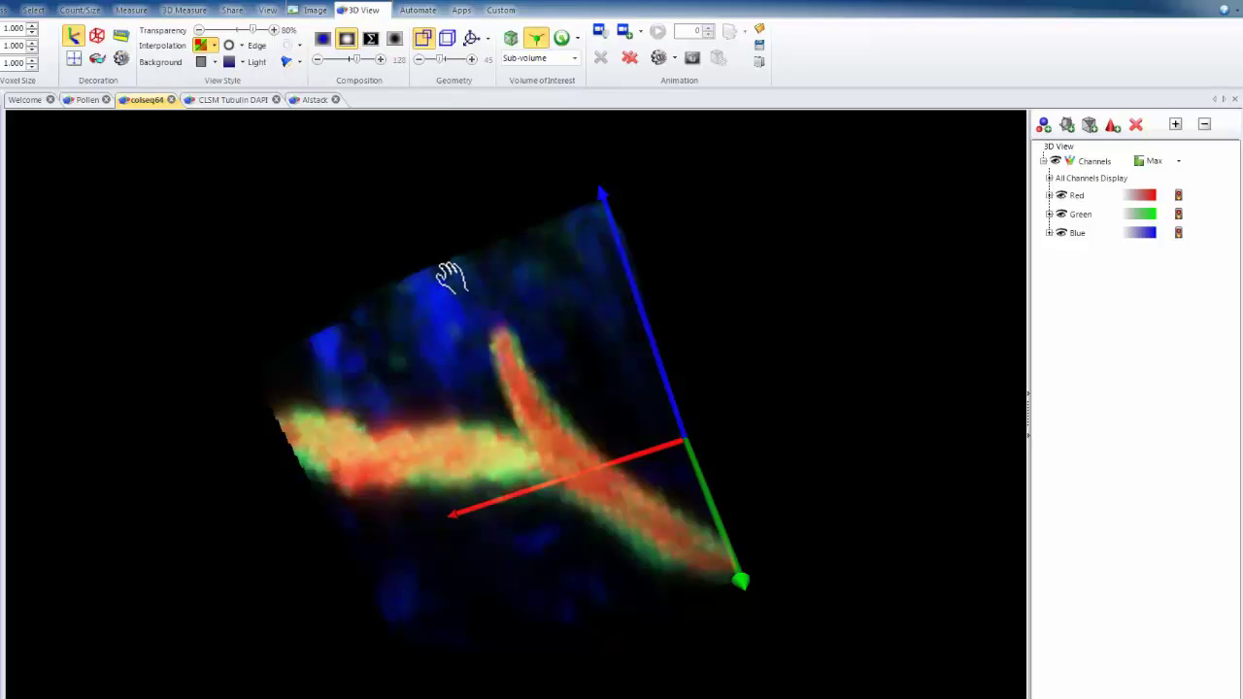
left_click_drag(491, 338, 472, 389)
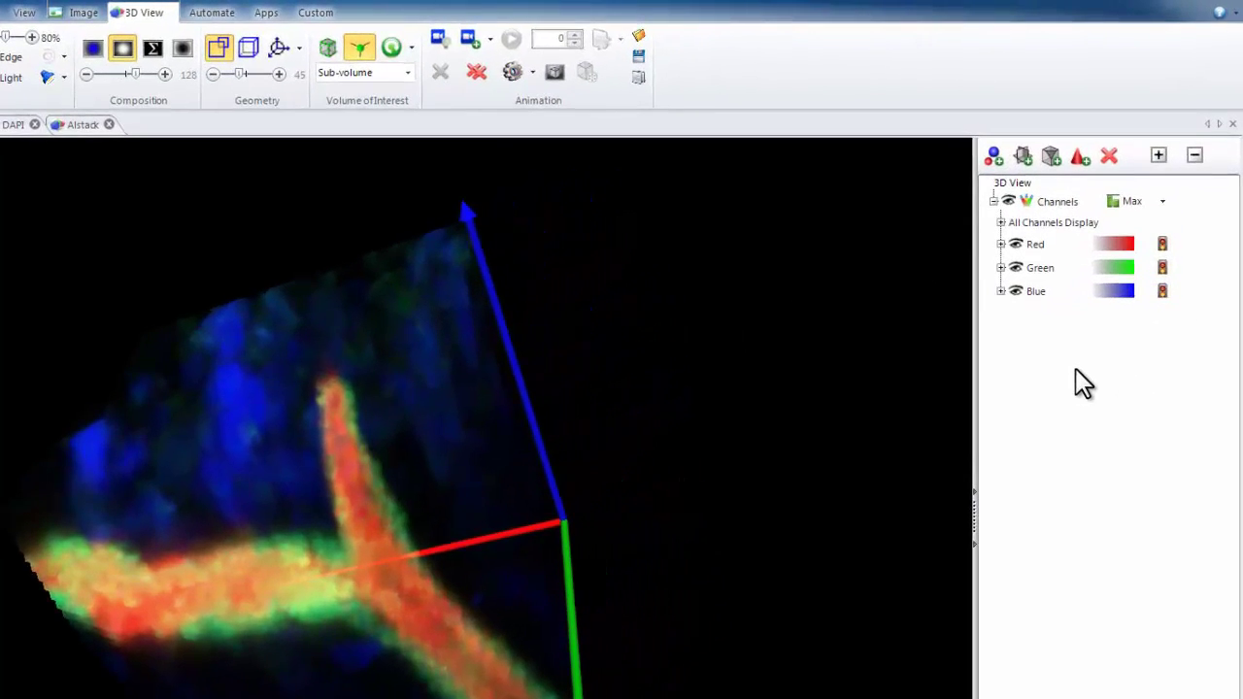
Expand the display settings for all channels together and for the Red, Green and Blue channels individually
left_click(1001, 222)
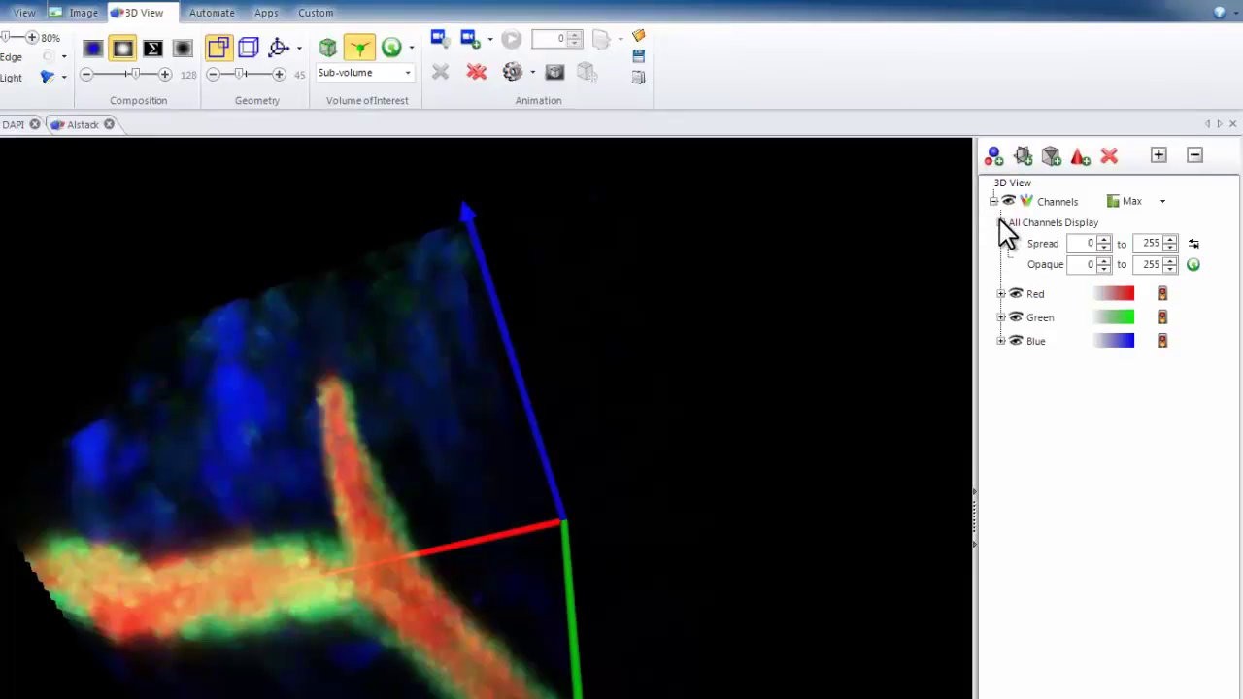
left_click(999, 293)
left_click(1000, 397)
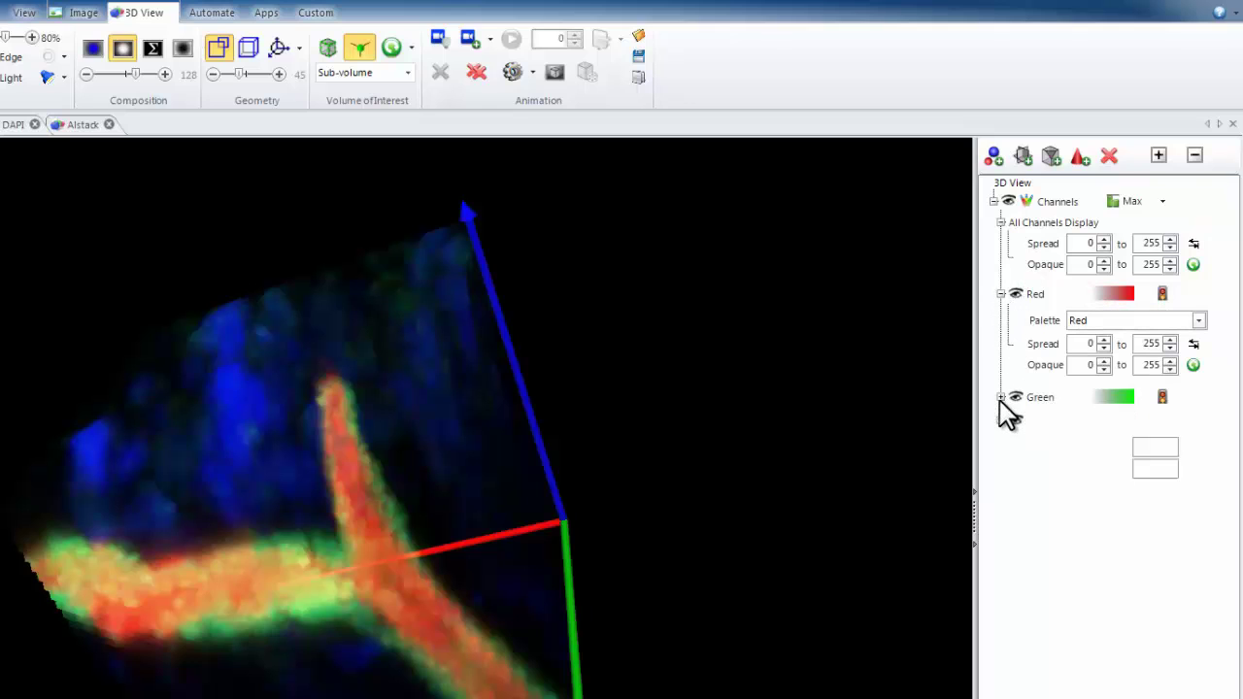
left_click(1001, 502)
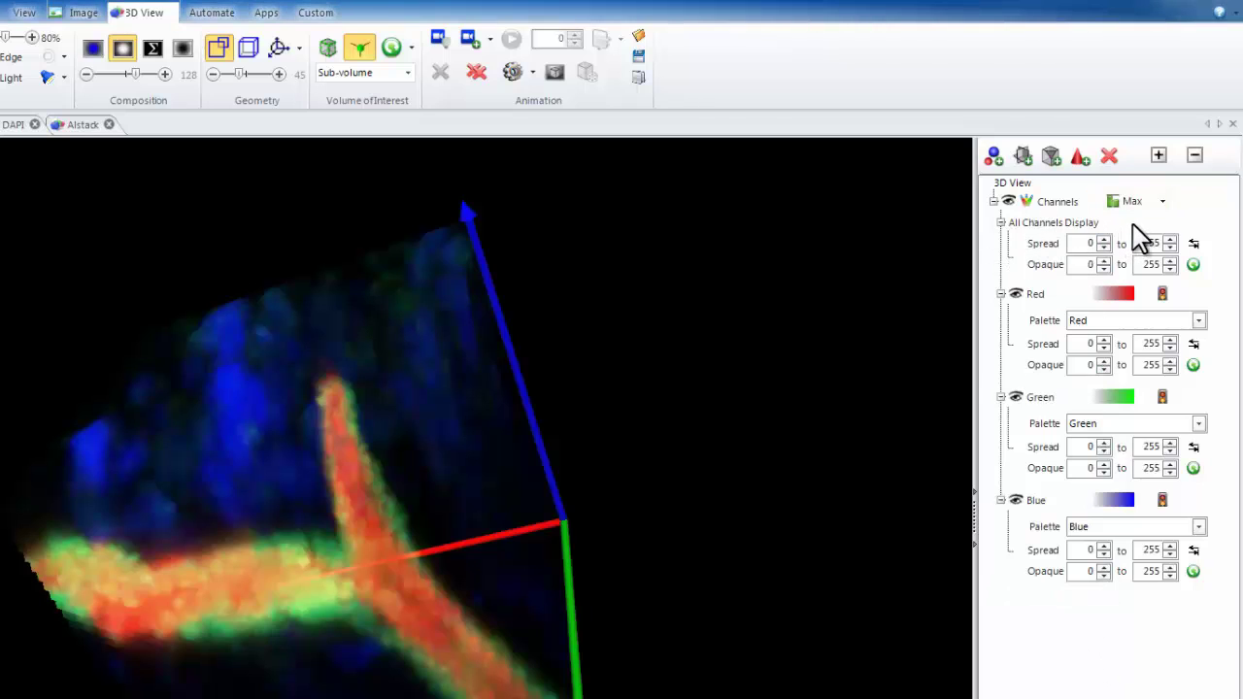
Try a lower Spread limit of 58 for all channels, test the lower Opaque limit, and reset the channel display ranges
mouse_move(1092, 241)
mouse_move(1156, 242)
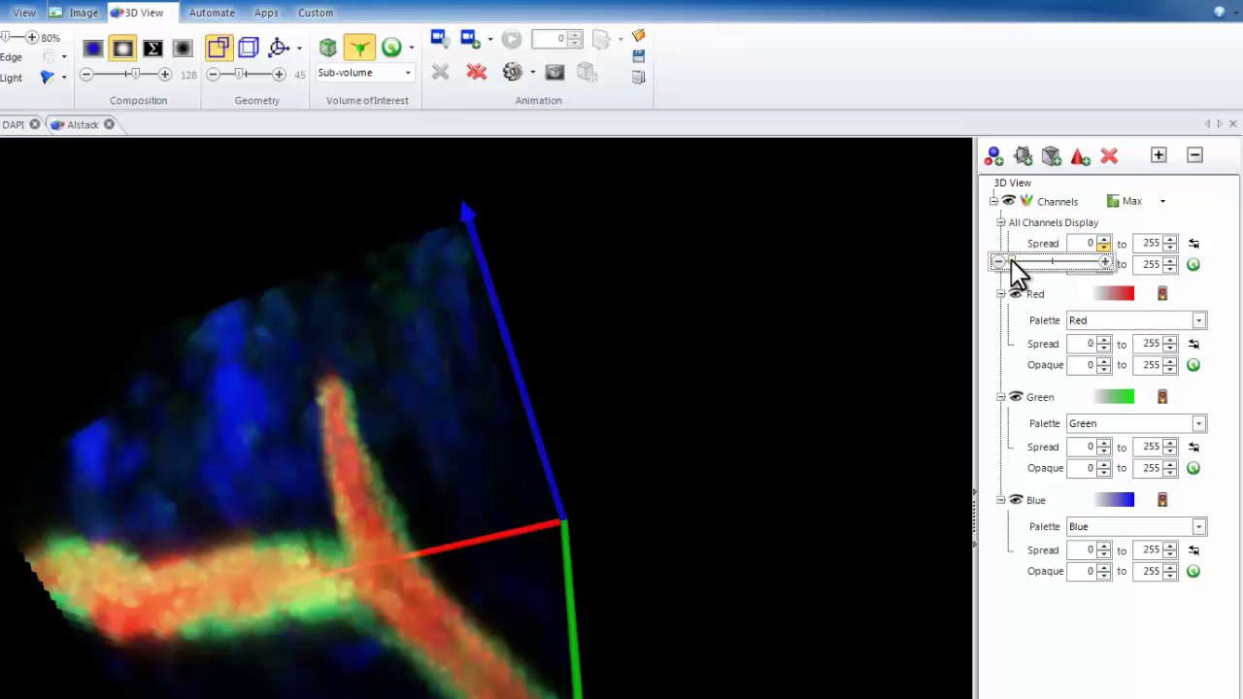
left_click_drag(1012, 260, 1029, 260)
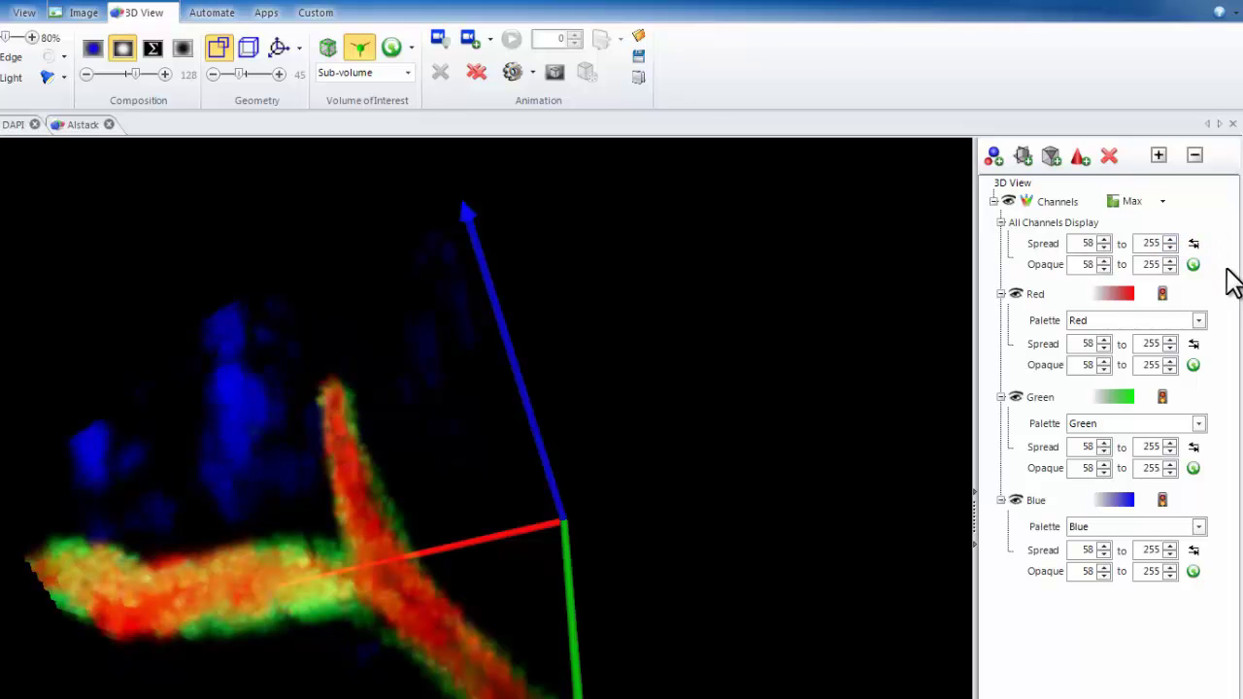
mouse_move(1084, 271)
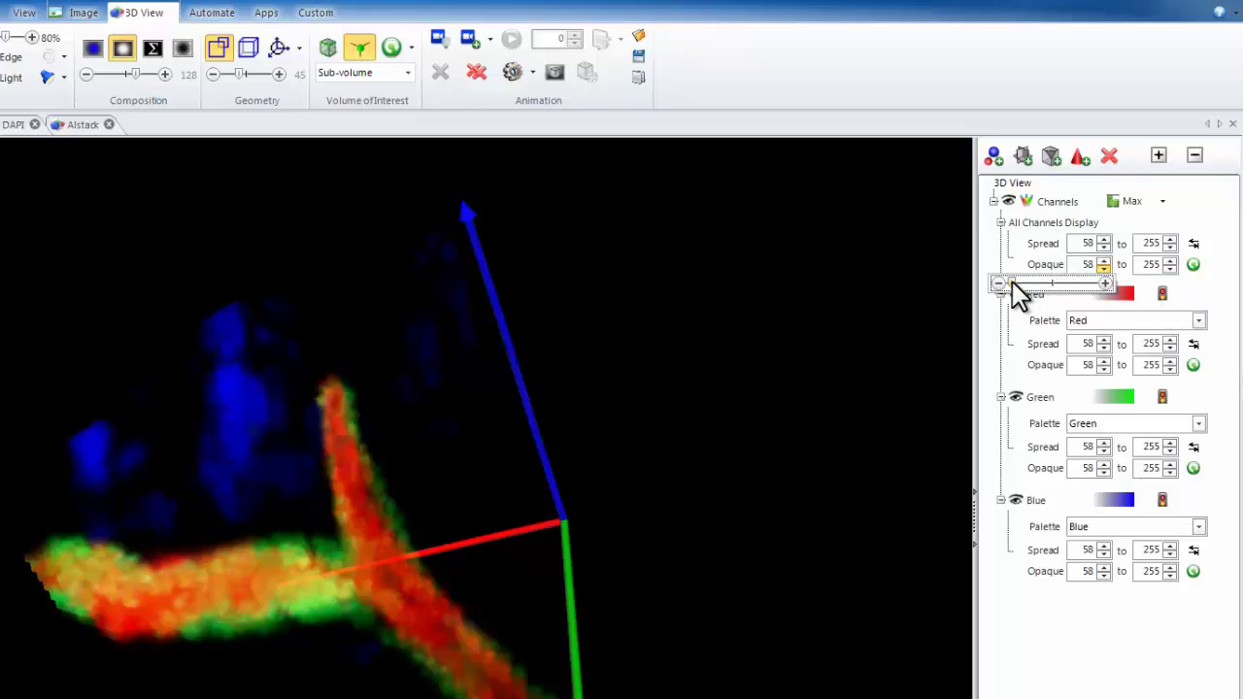
mouse_move(1012, 283)
left_mouse_down()
mouse_move(1080, 282)
mouse_move(1000, 287)
left_mouse_up()
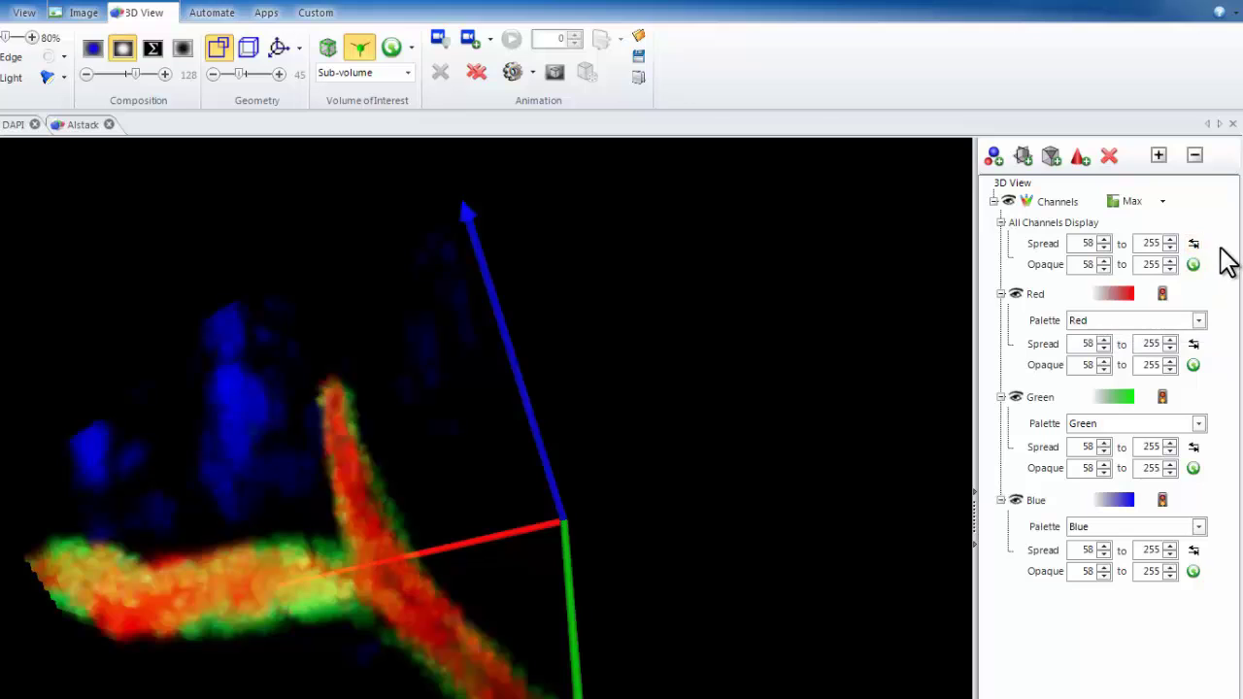
left_click(1194, 266)
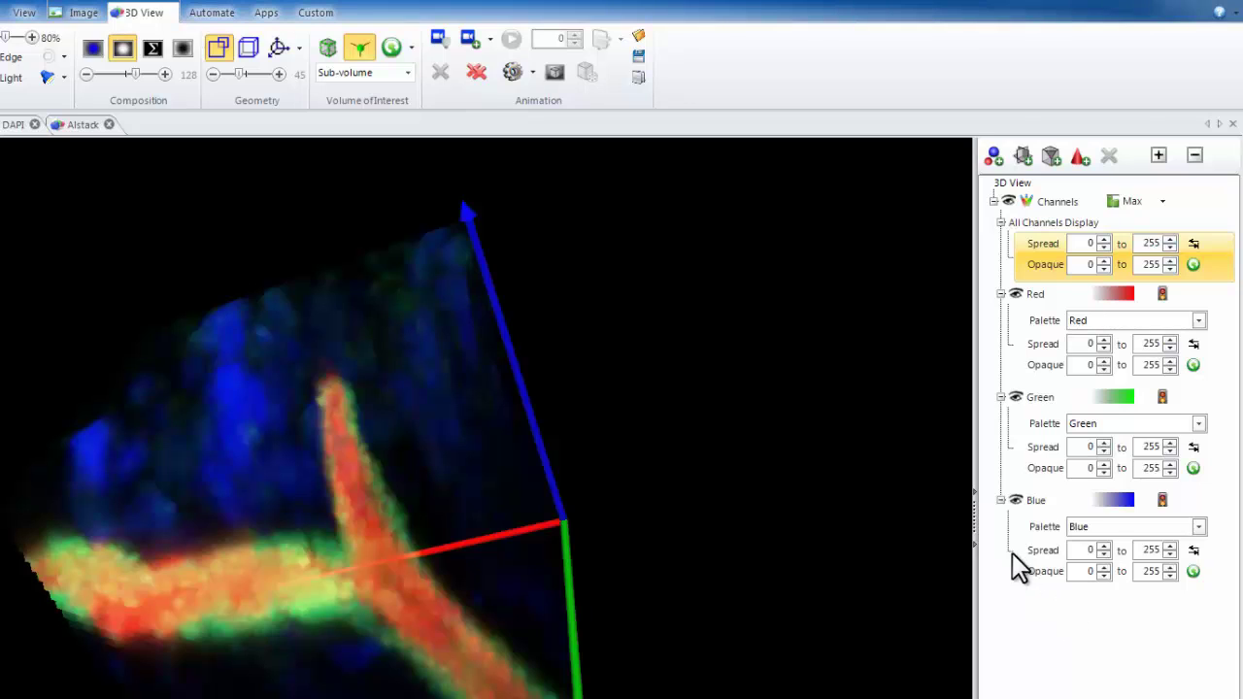
Hide the Blue channel of the colseq64 volume, and switch the Green channel off and back on
left_click(1014, 499)
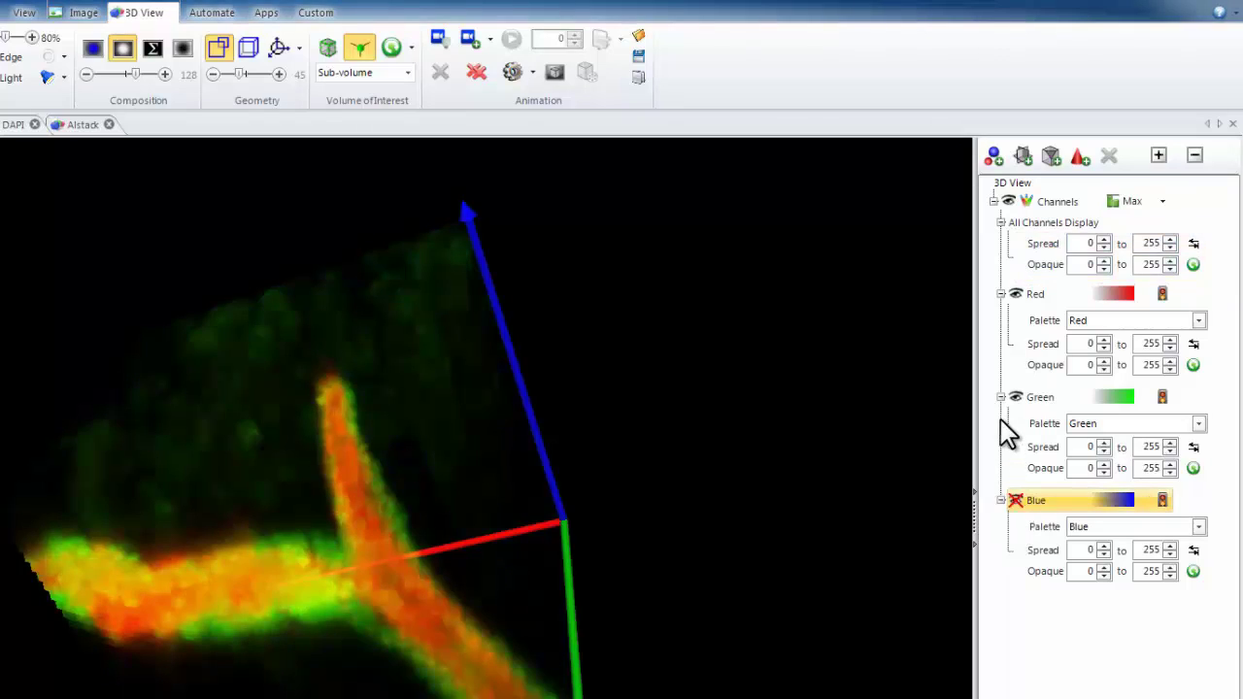
left_click(1015, 398)
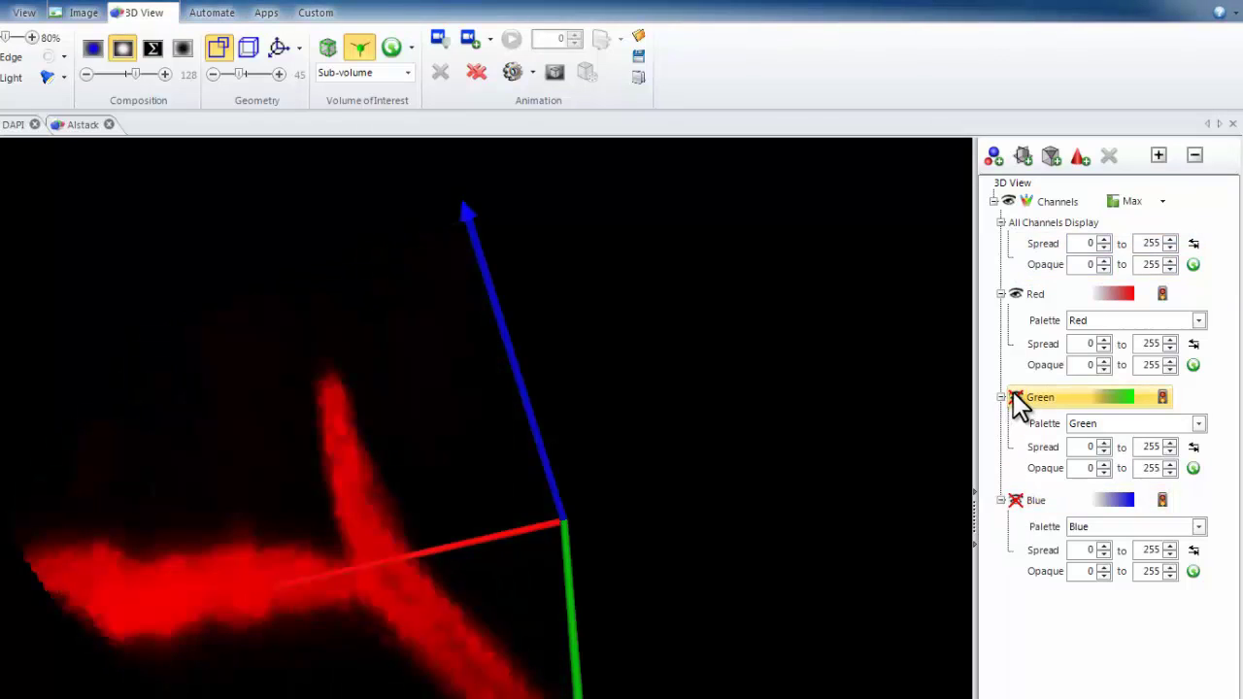
left_click(1160, 400)
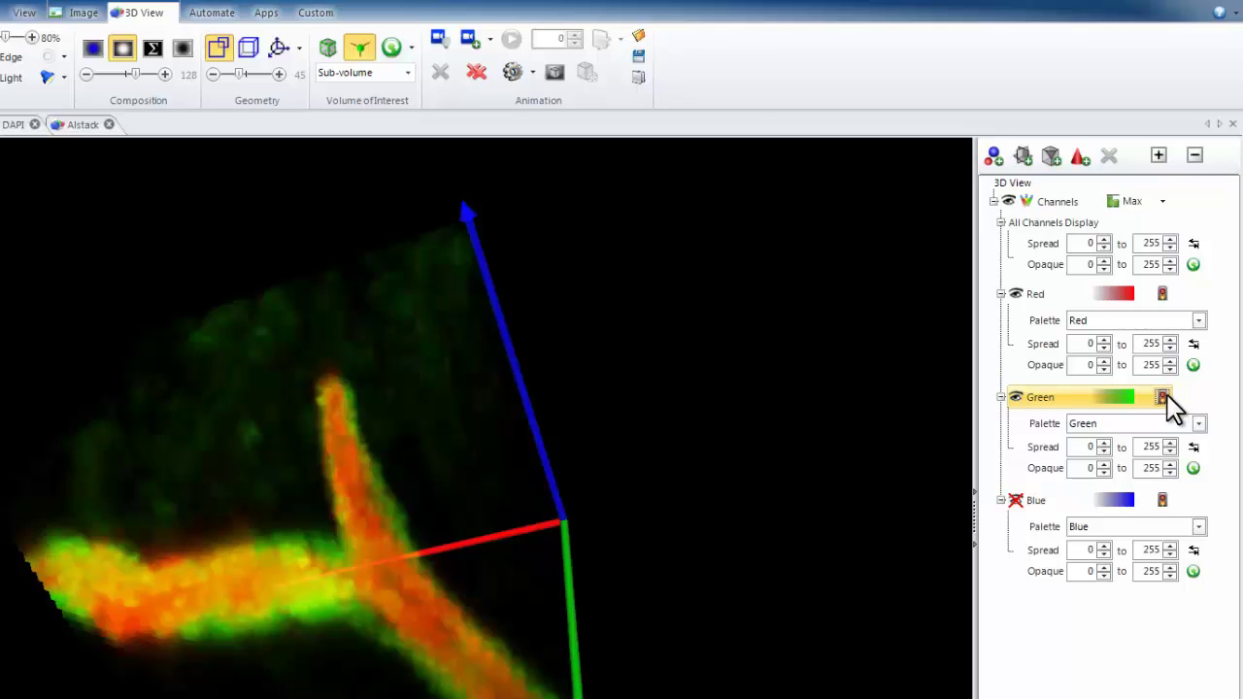
Try the Blend channel mixing mode on the colseq64 volume, return it to Max, and view the result from another angle
left_click(1126, 201)
left_click(1126, 202)
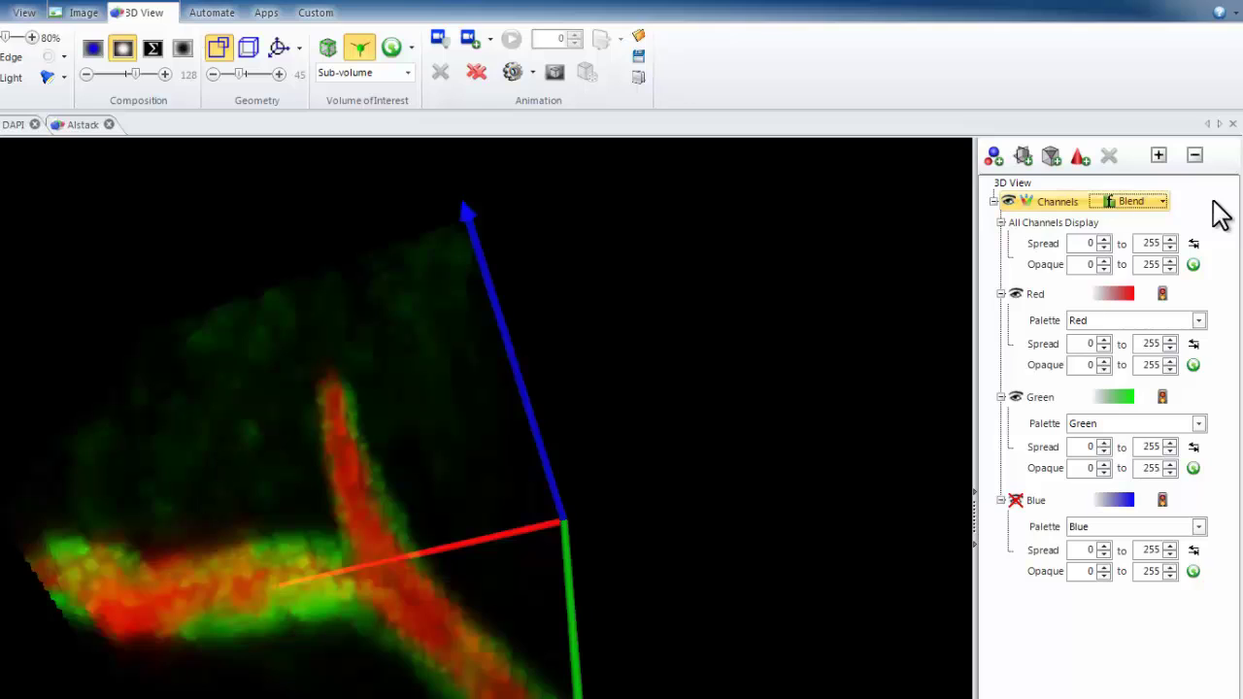
left_click(1126, 199)
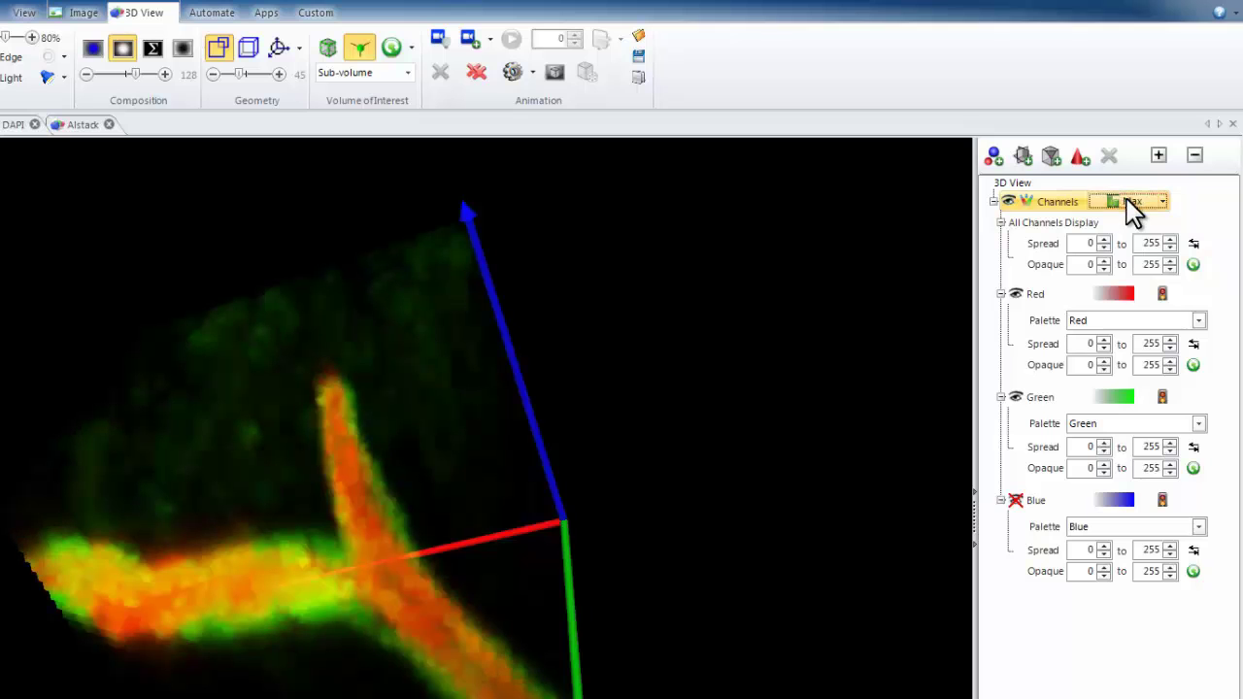
left_click_drag(436, 574, 334, 468)
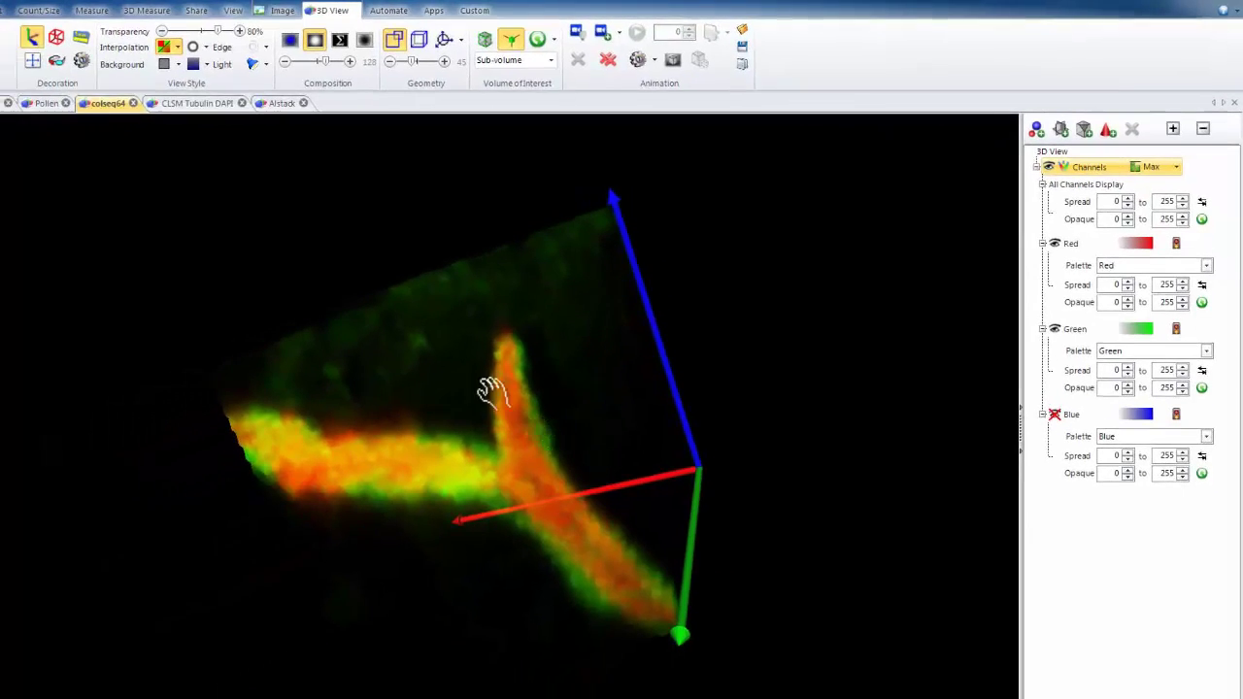
Switch to the CLSM Tubulin DAPI volume, view it closer from another angle, and expand the Ch1-T1 and Ch2-T2 channel settings
left_click(222, 101)
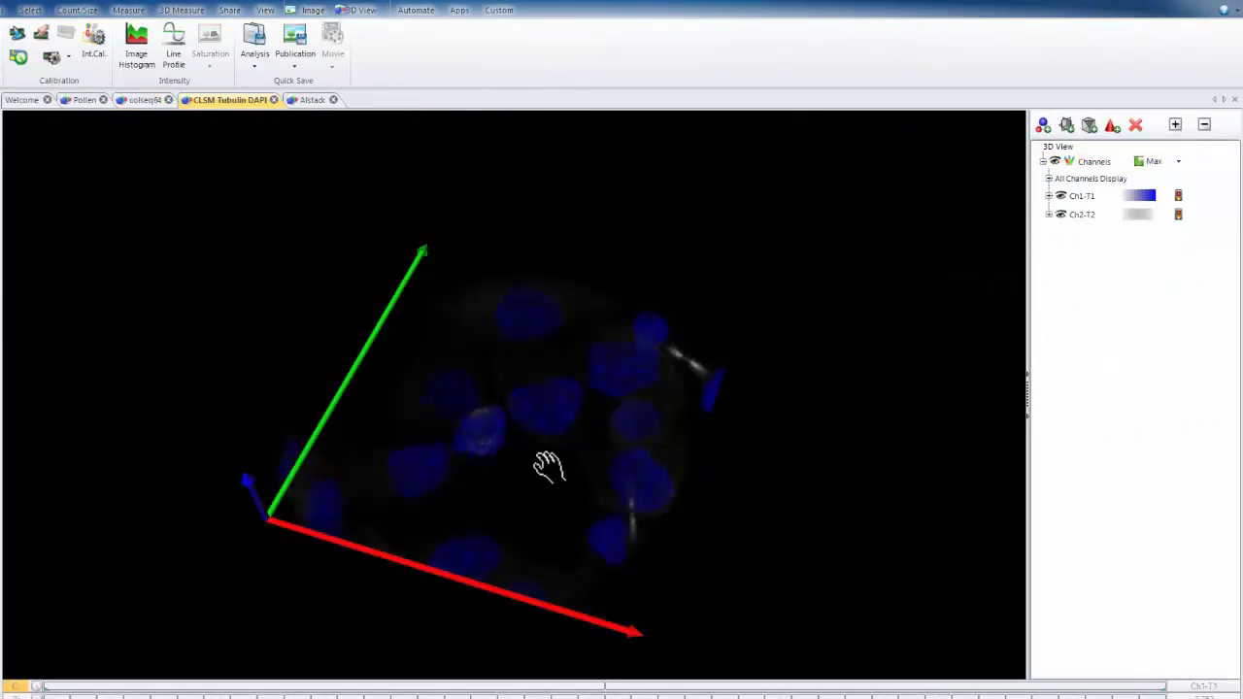
left_click_drag(549, 467, 201, 444)
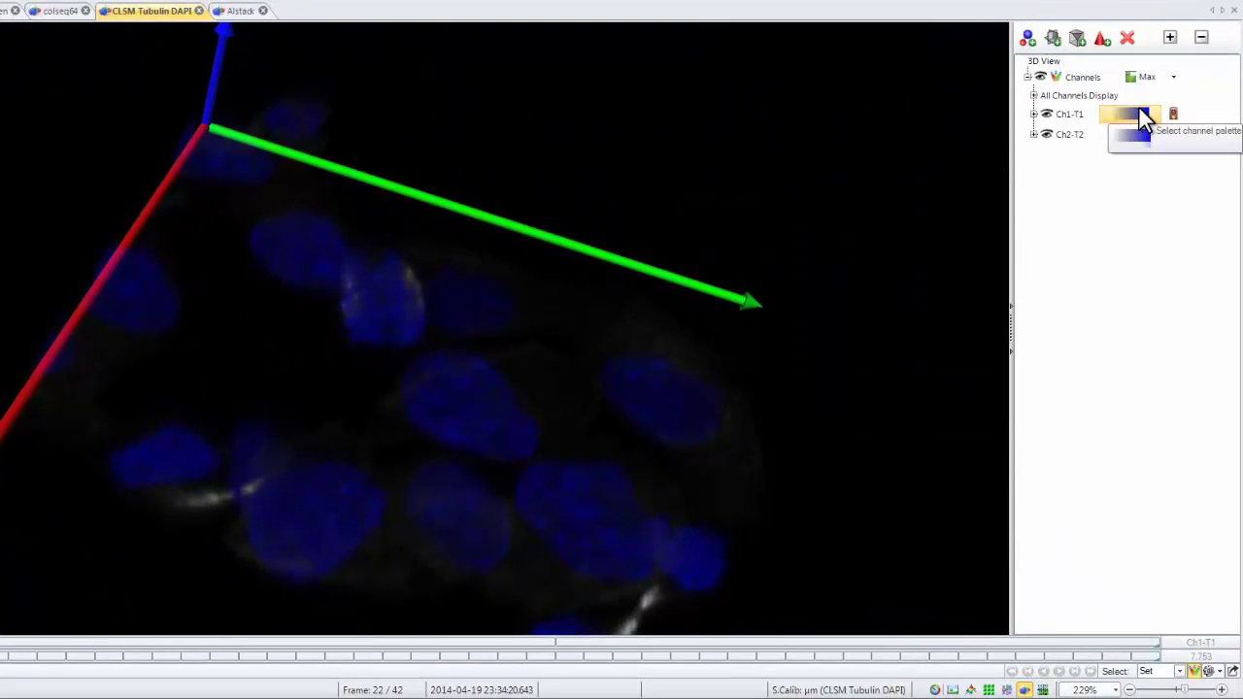
left_click(1034, 113)
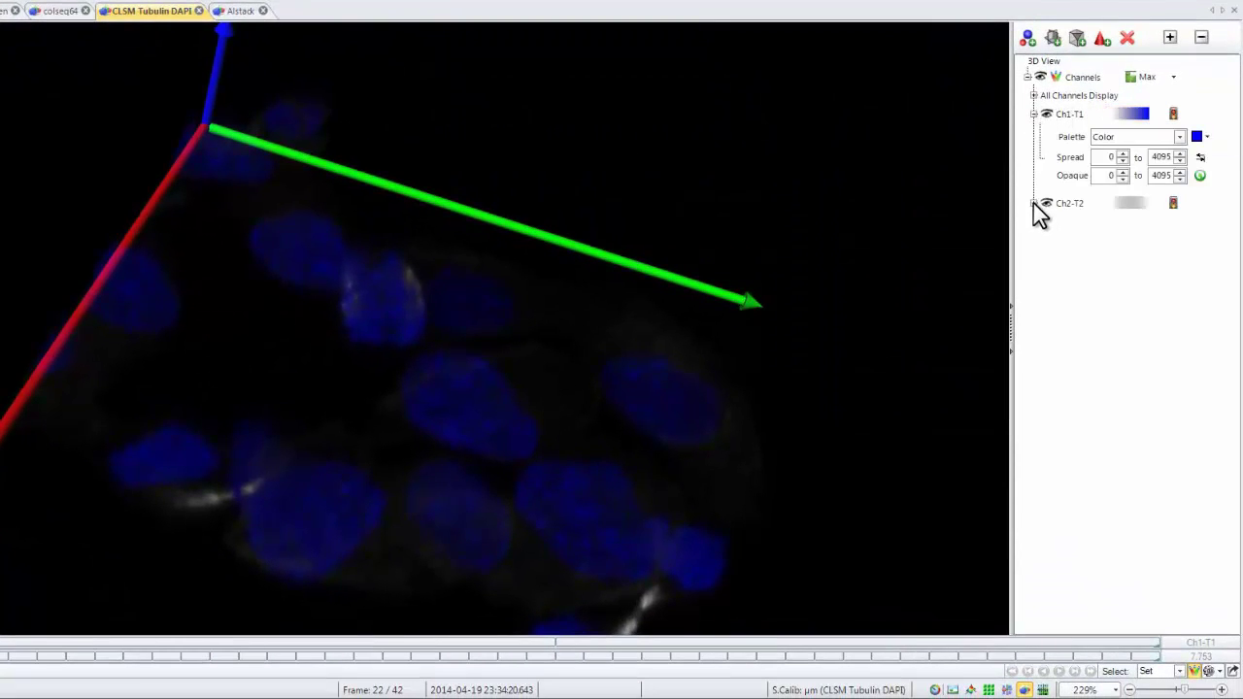
left_click(1034, 203)
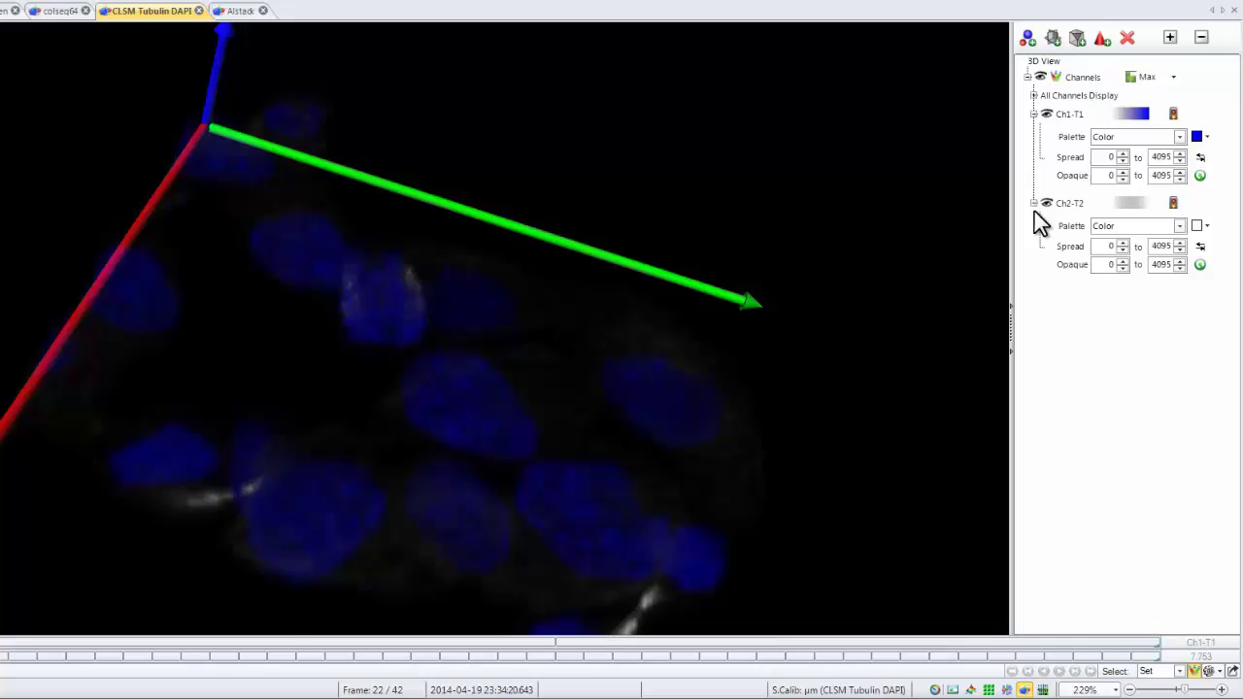
Set the palettes of both the Ch1-T1 and Ch2-T2 channels to Wavelength(nm)
left_click(1180, 137)
scroll(1150, 154, "up", 1)
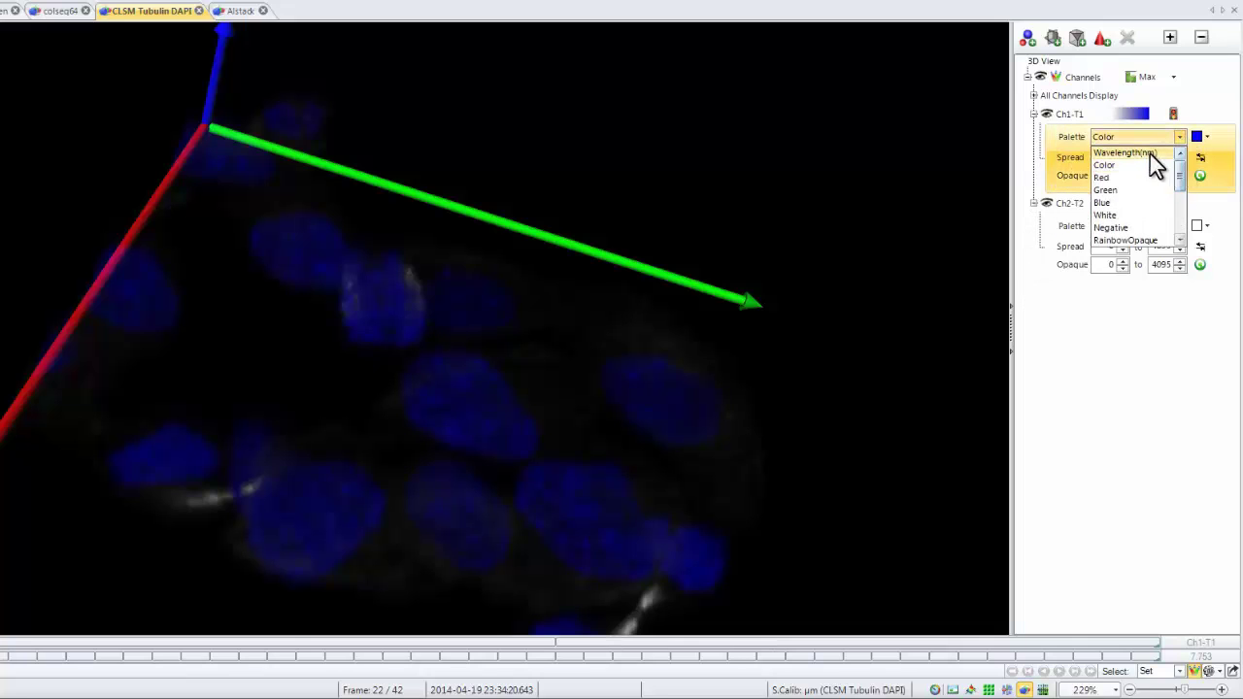
left_click(1150, 153)
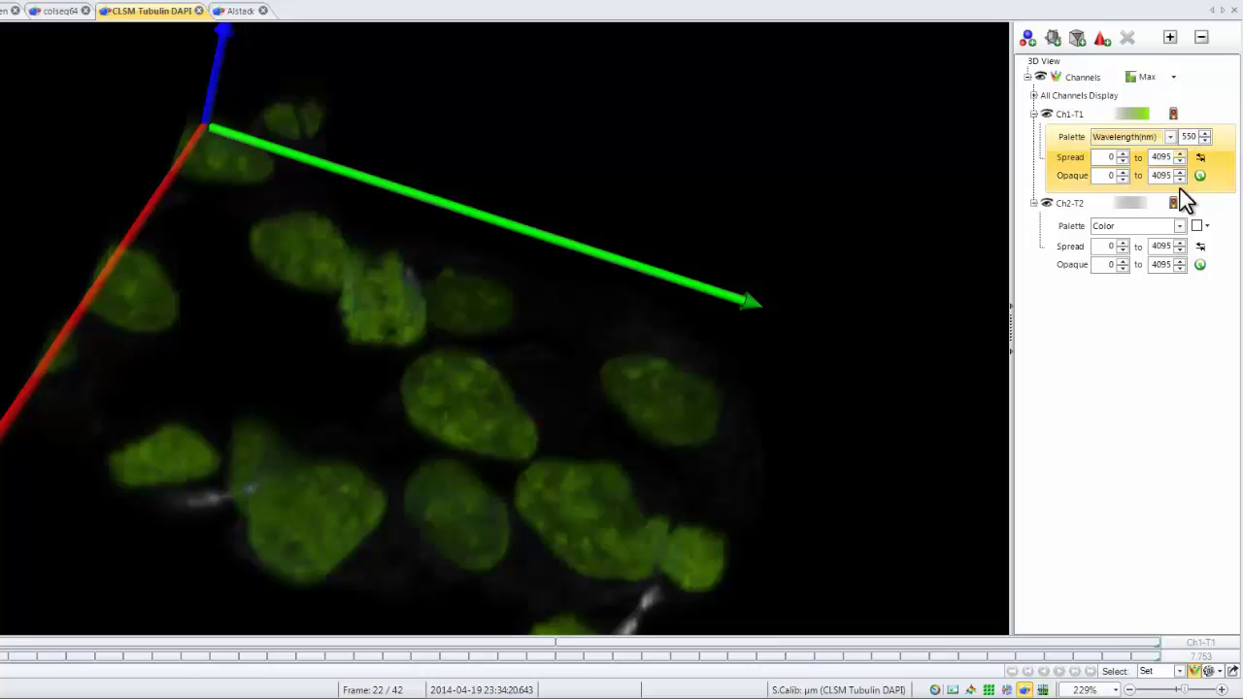
left_click(1181, 226)
scroll(1177, 251, "up", 1)
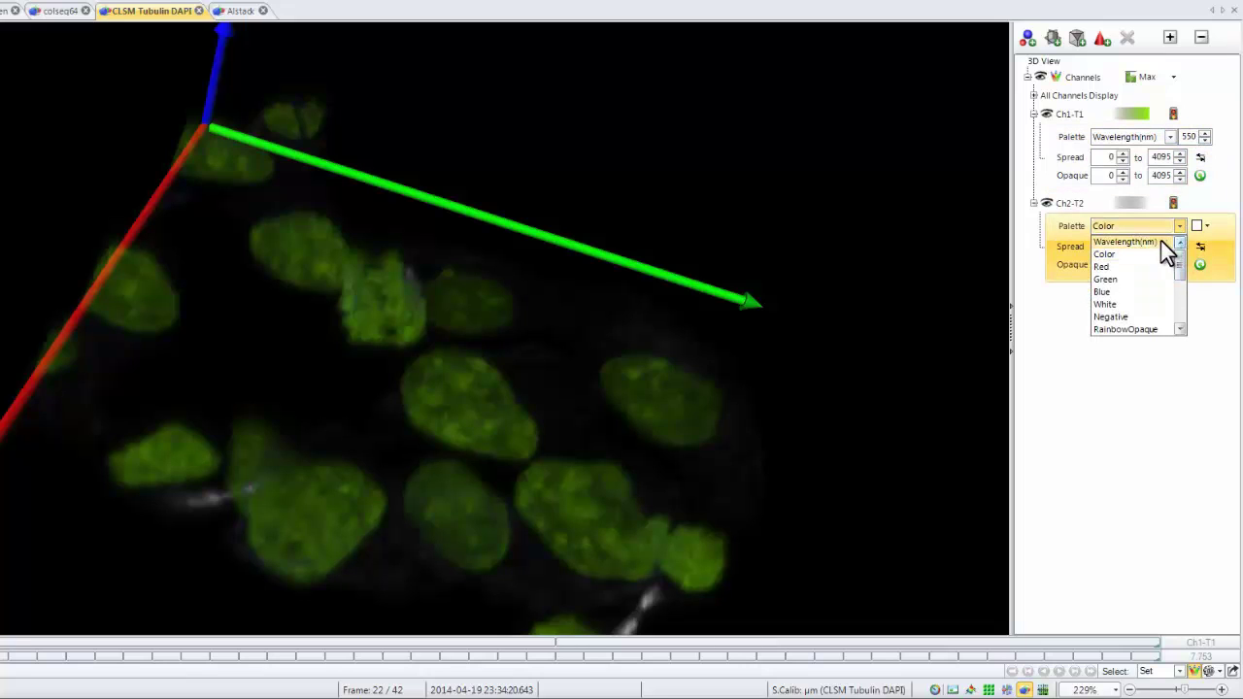
left_click(1160, 241)
Set the Ch1-T1 channel's palette wavelength to 465 nm and check the recolored nuclei from another angle
left_click(1184, 140)
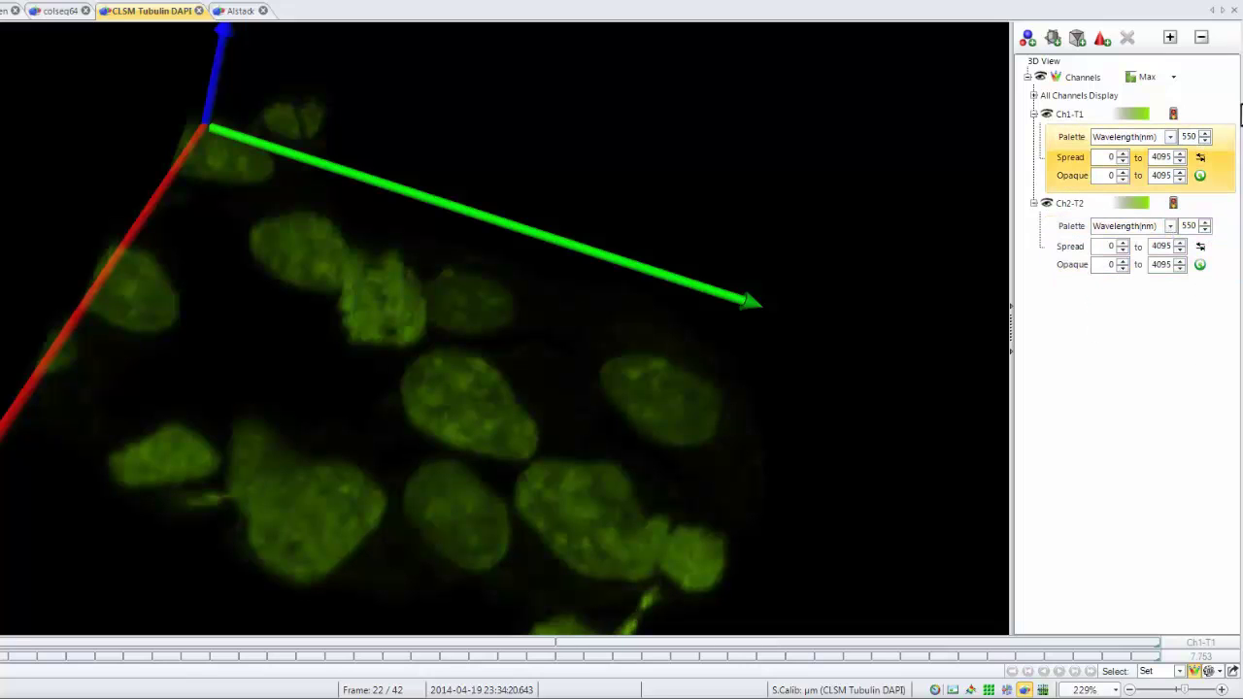
double_click(1189, 136)
type("465")
key("Return")
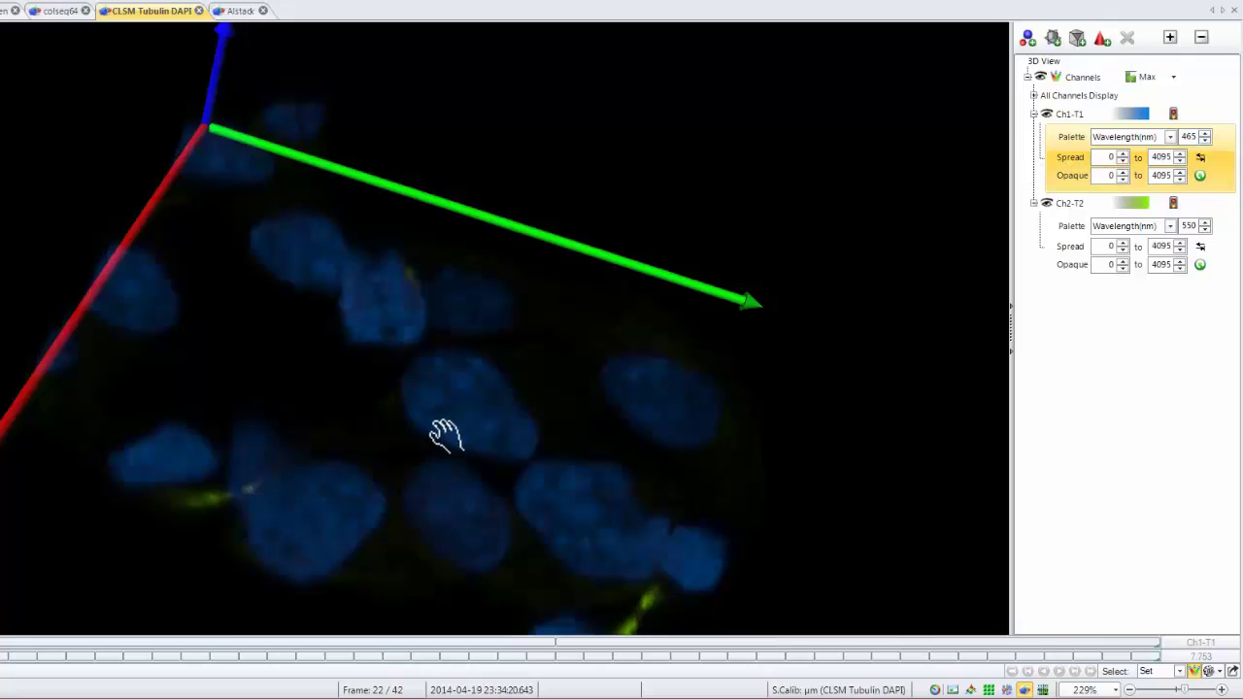
left_click_drag(443, 436, 544, 383)
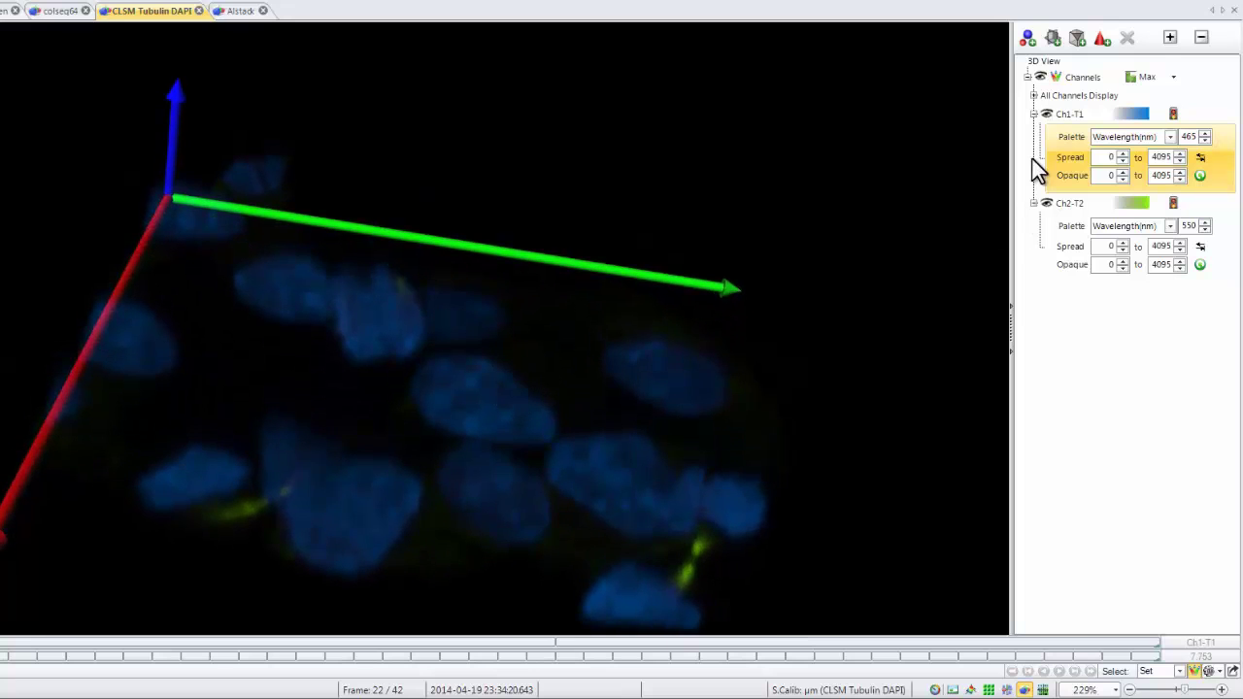
Display only the Ch1-T1 channel in grayscale, expand the Gray channel settings, and view the nuclei from another angle
left_click(1032, 159)
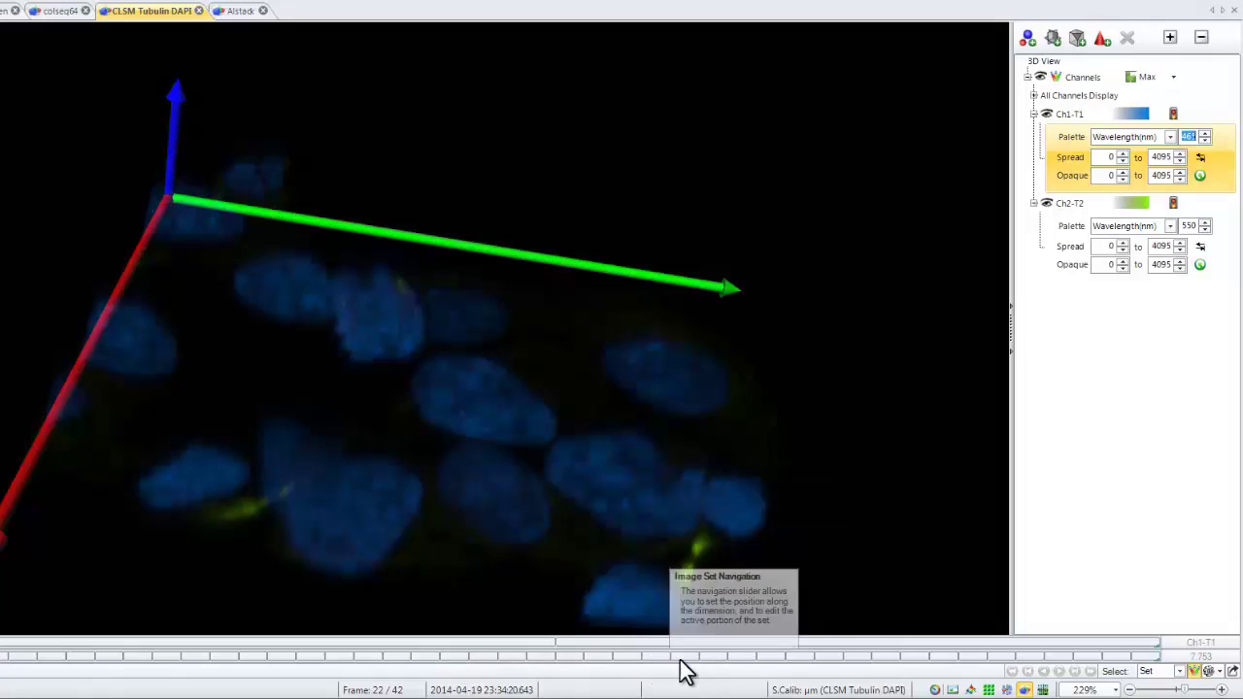
left_click(1200, 677)
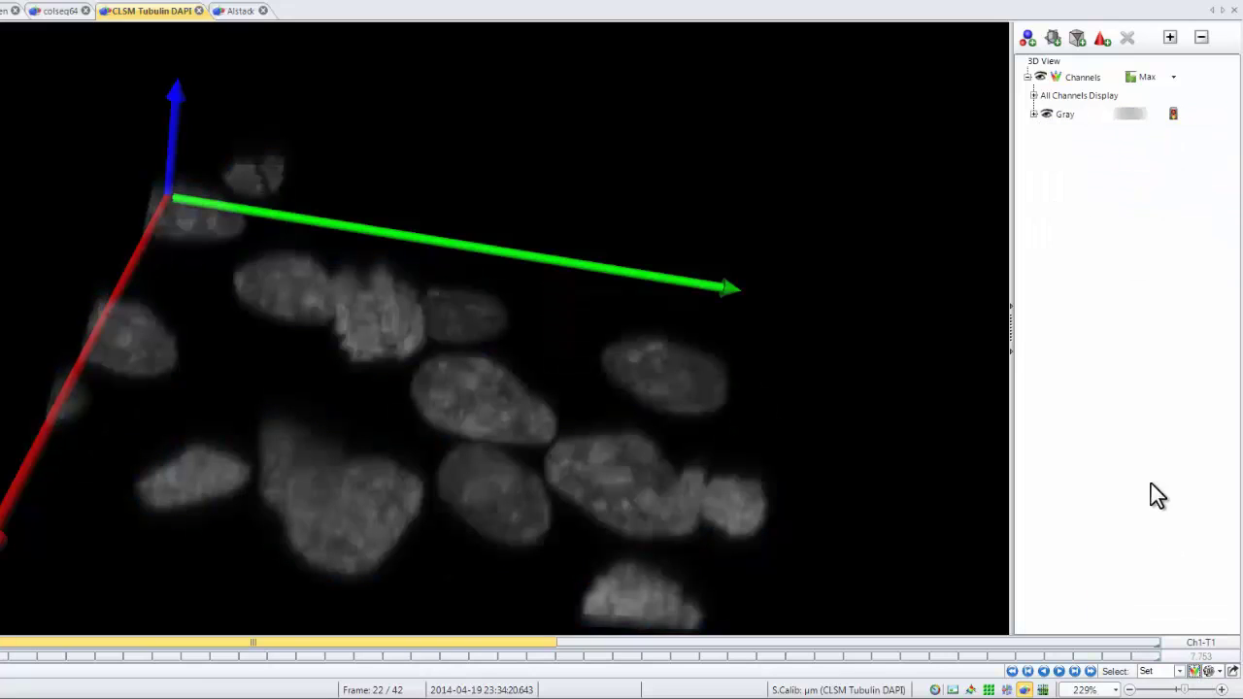
left_click(1032, 113)
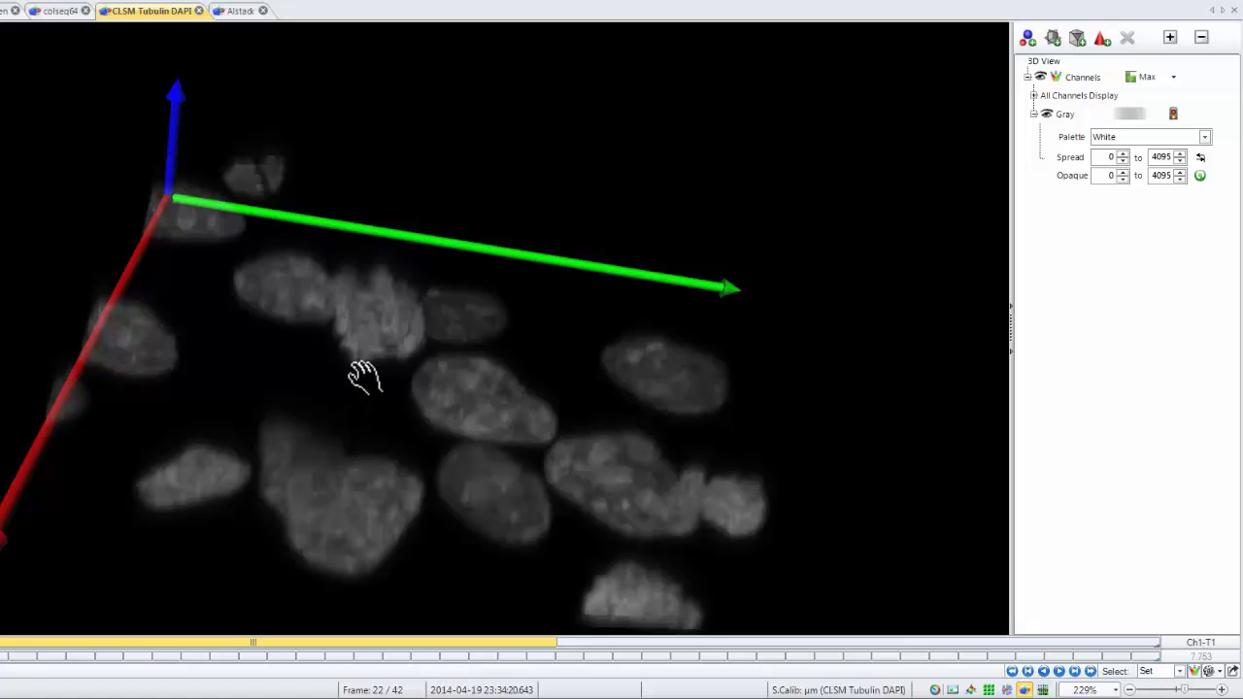
left_click_drag(360, 375, 389, 472)
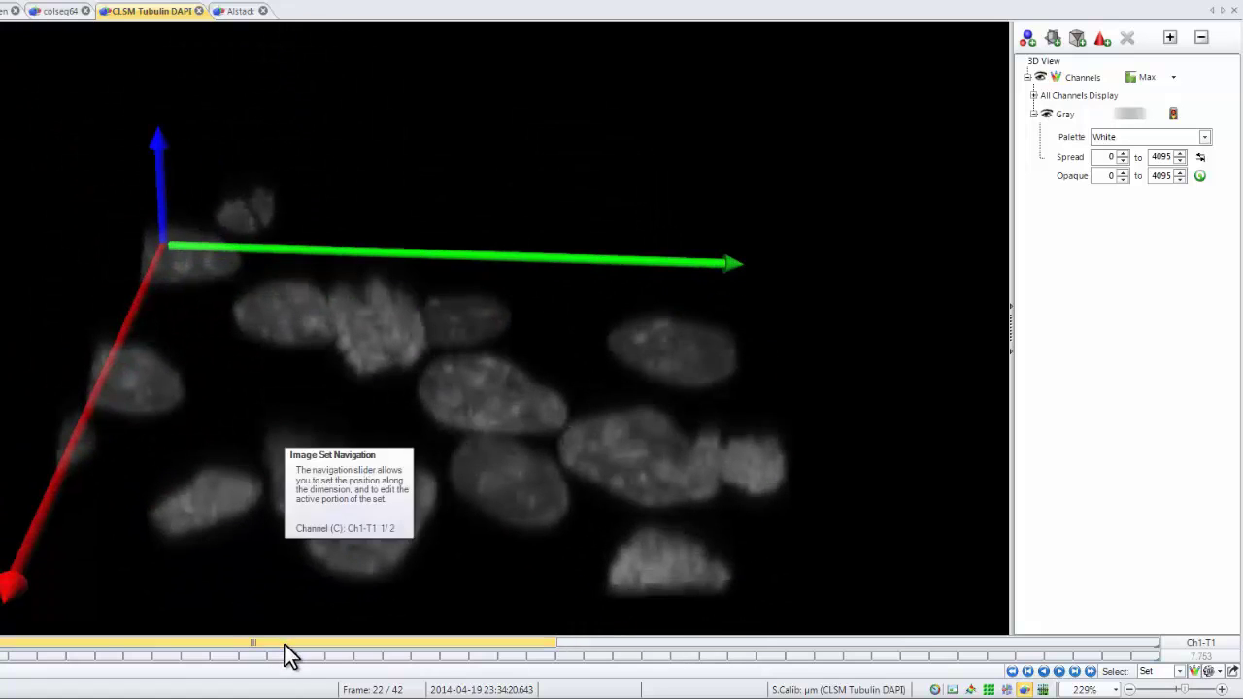
View the Ch2-T2 channel on its own in grayscale and return to the combined display of both channels
left_click(761, 643)
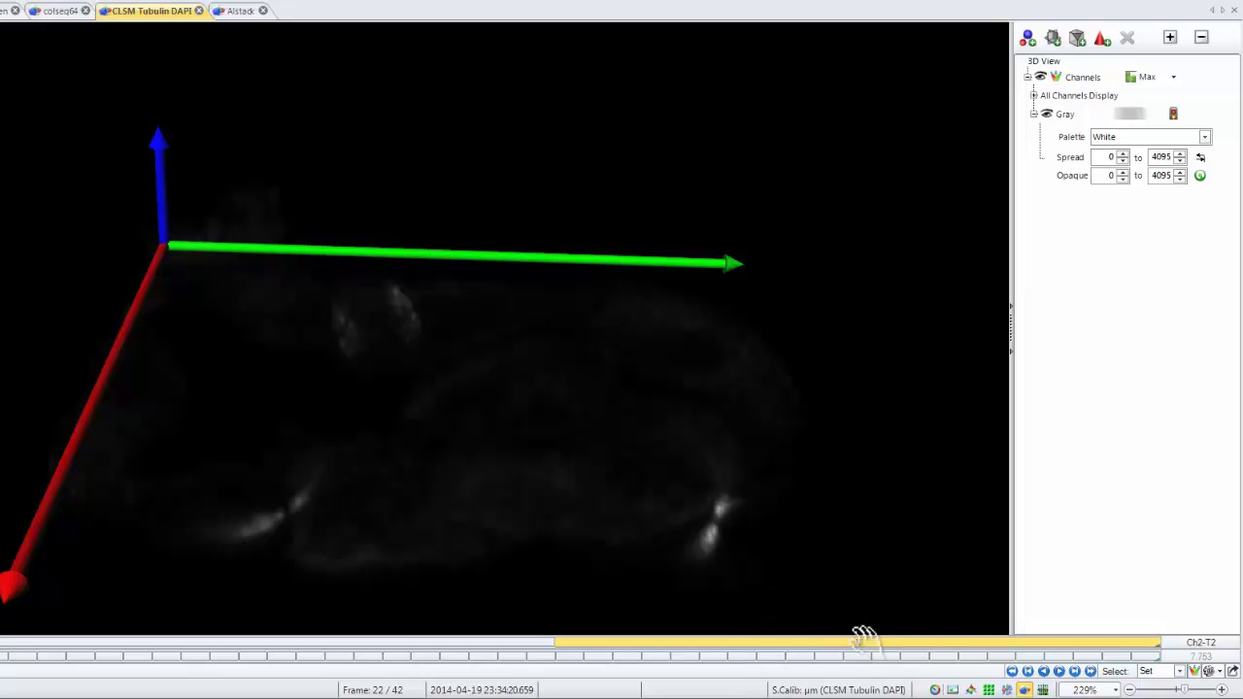
left_click(1193, 671)
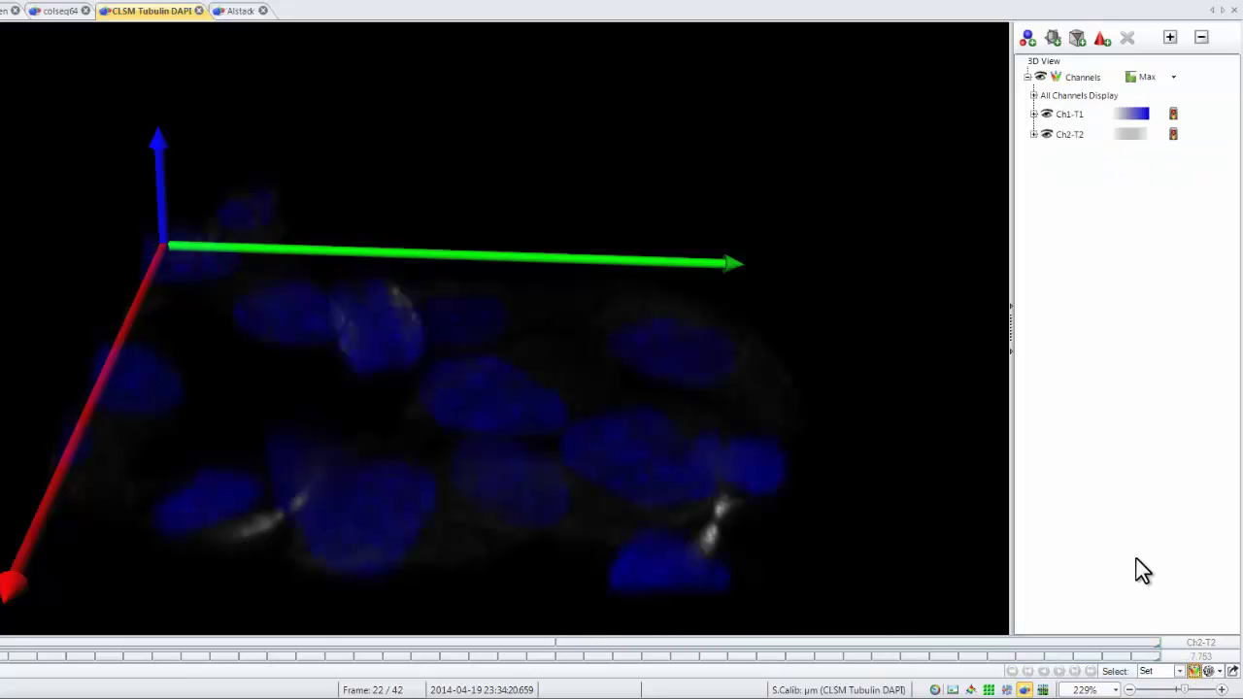